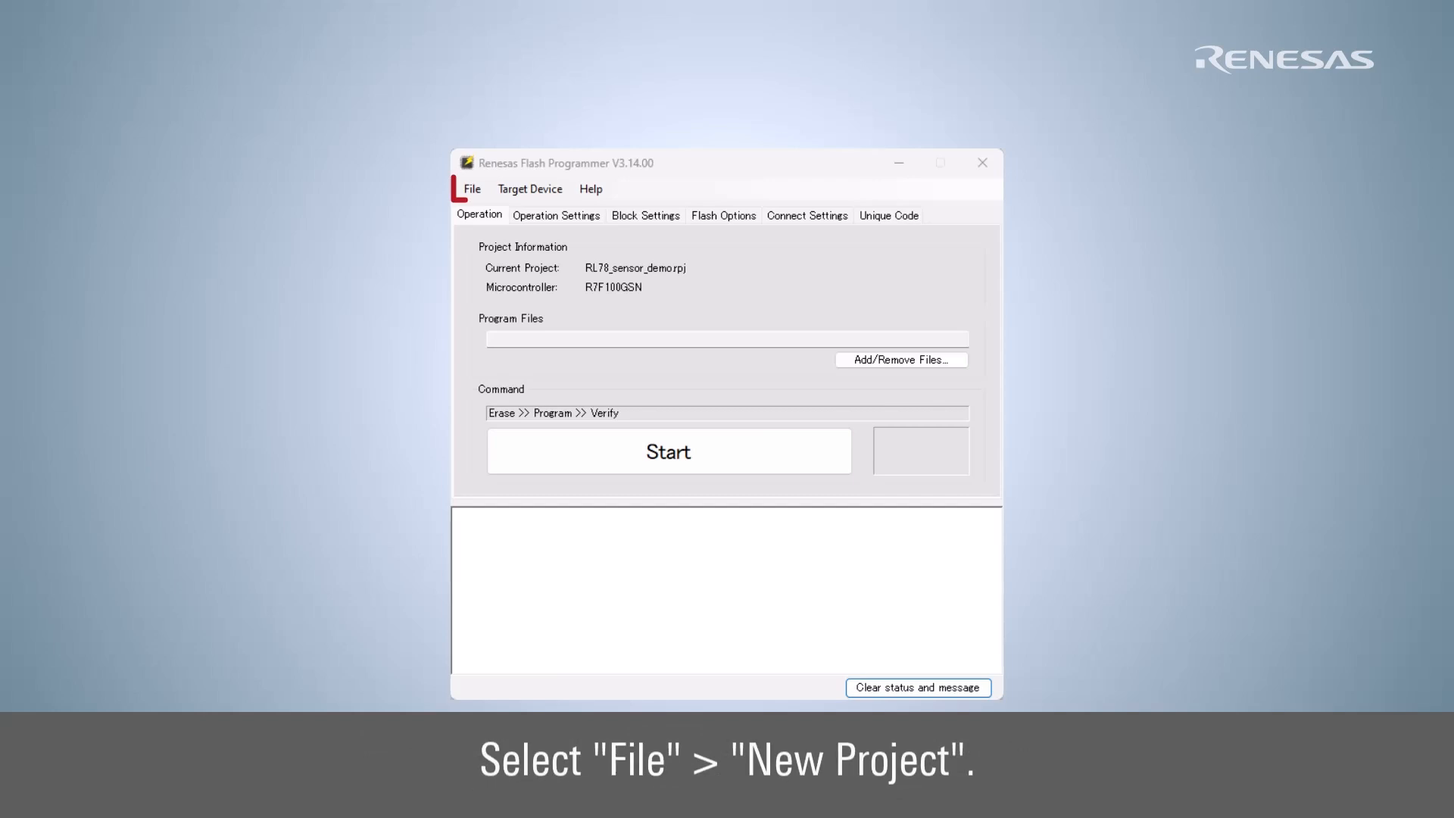
Create a new project for the RL78/G2x microcontroller, named RL78_sensor_demo, in the folder C:\WorkSpace\rl78_sensor_demo.
{"action": "left_click", "coordinate": [481, 193]}
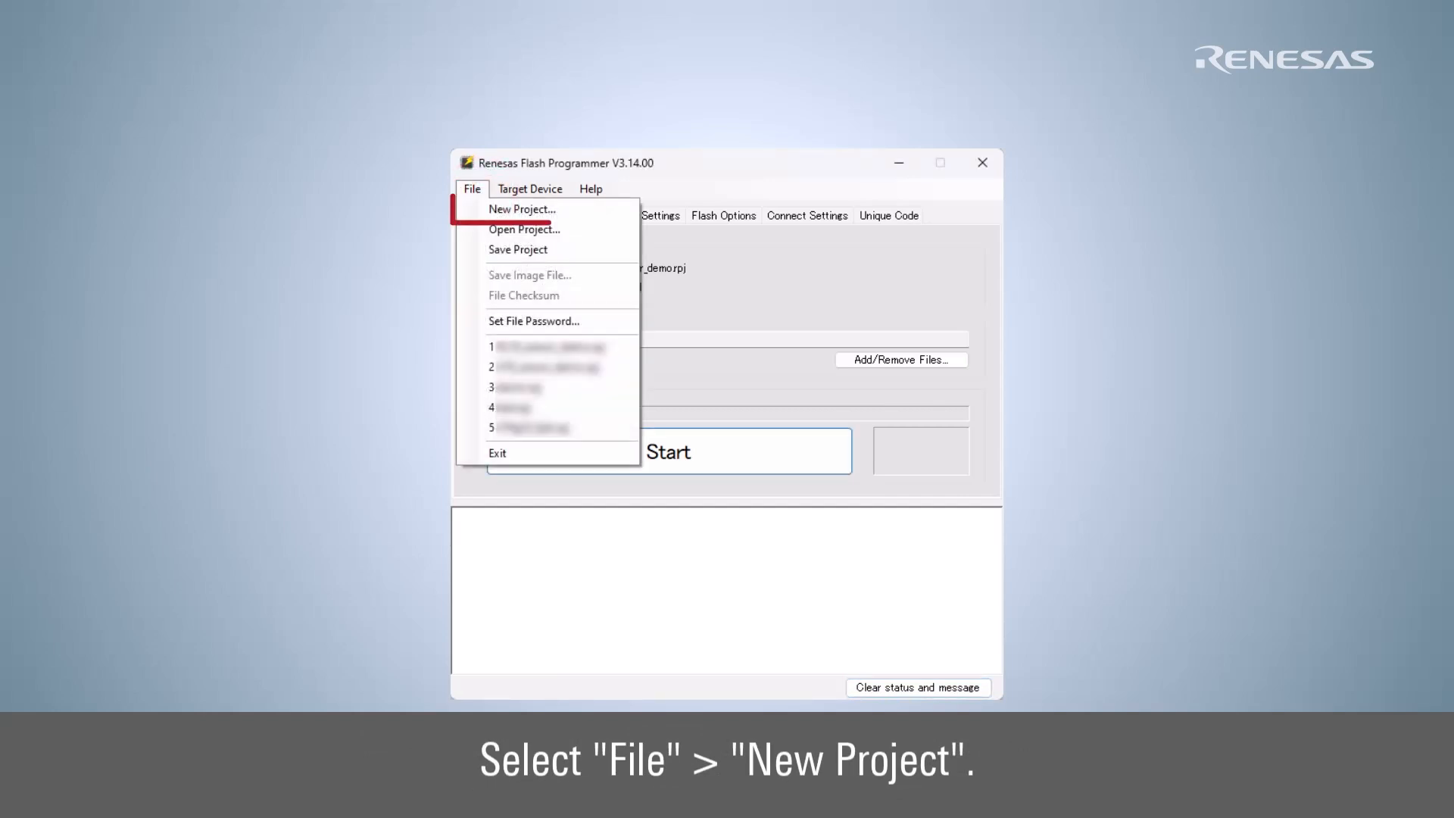
{"action": "left_click", "coordinate": [616, 212]}
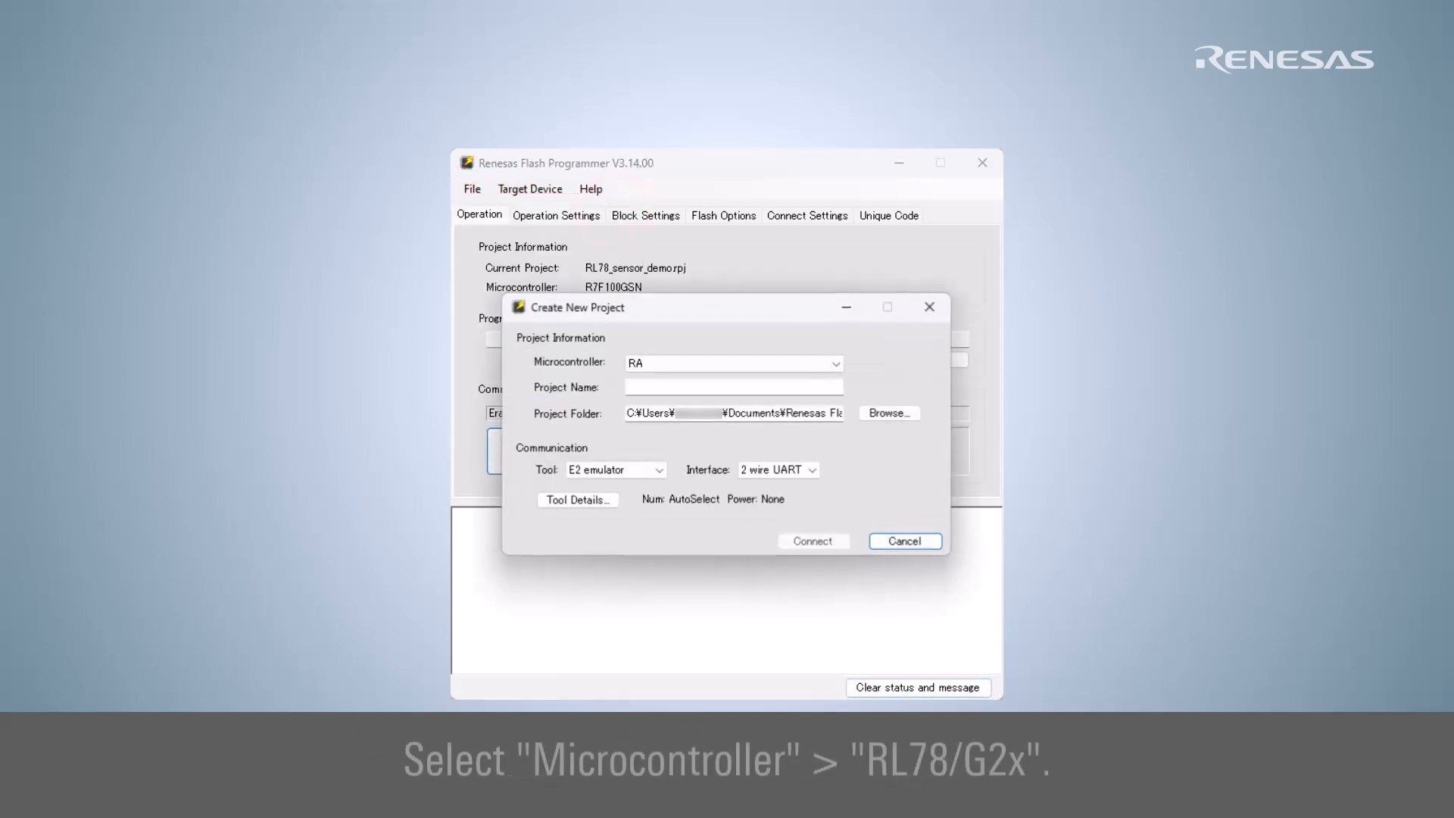
{"action": "left_click", "coordinate": [837, 366]}
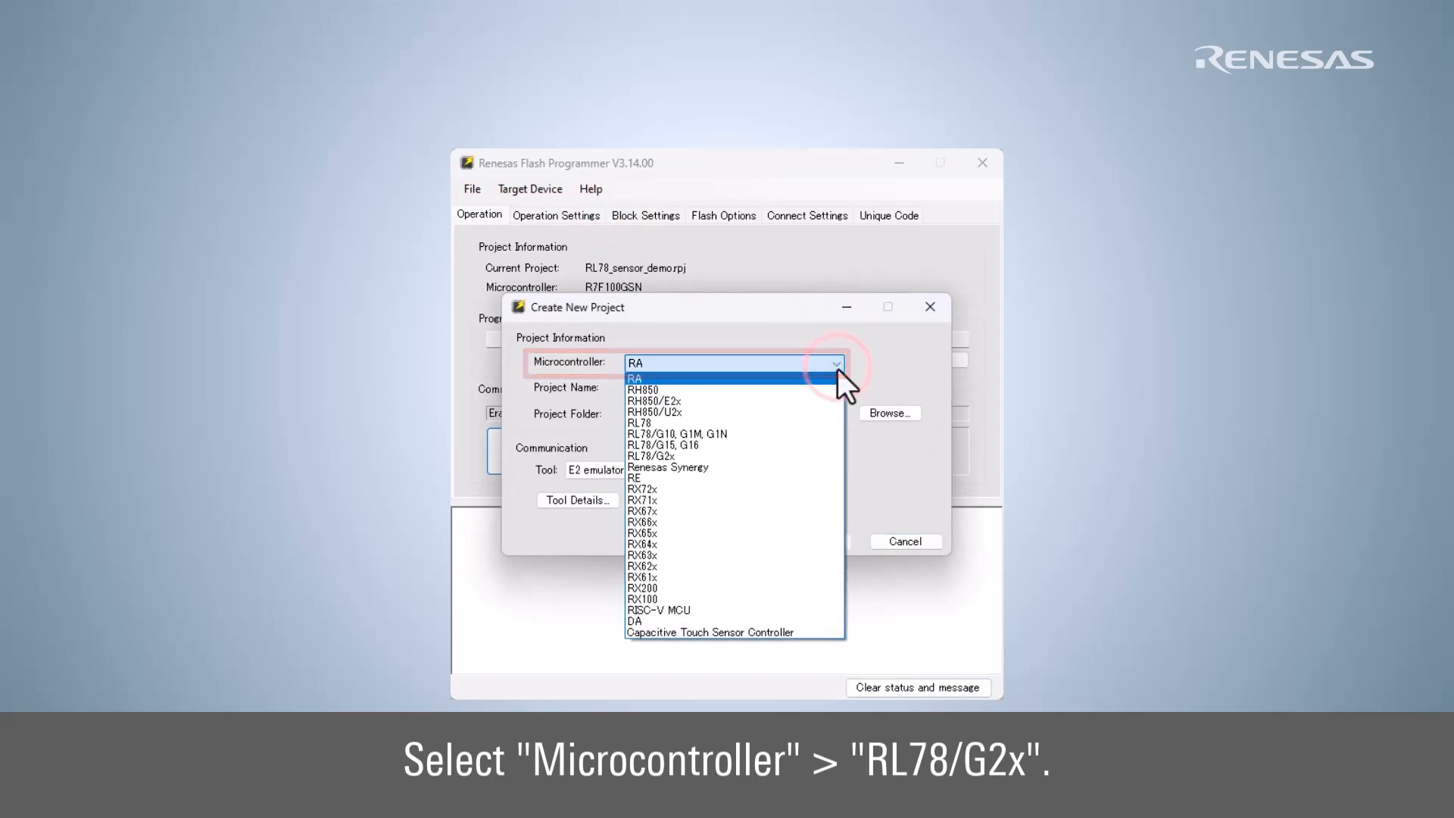
{"action": "left_click", "coordinate": [833, 456]}
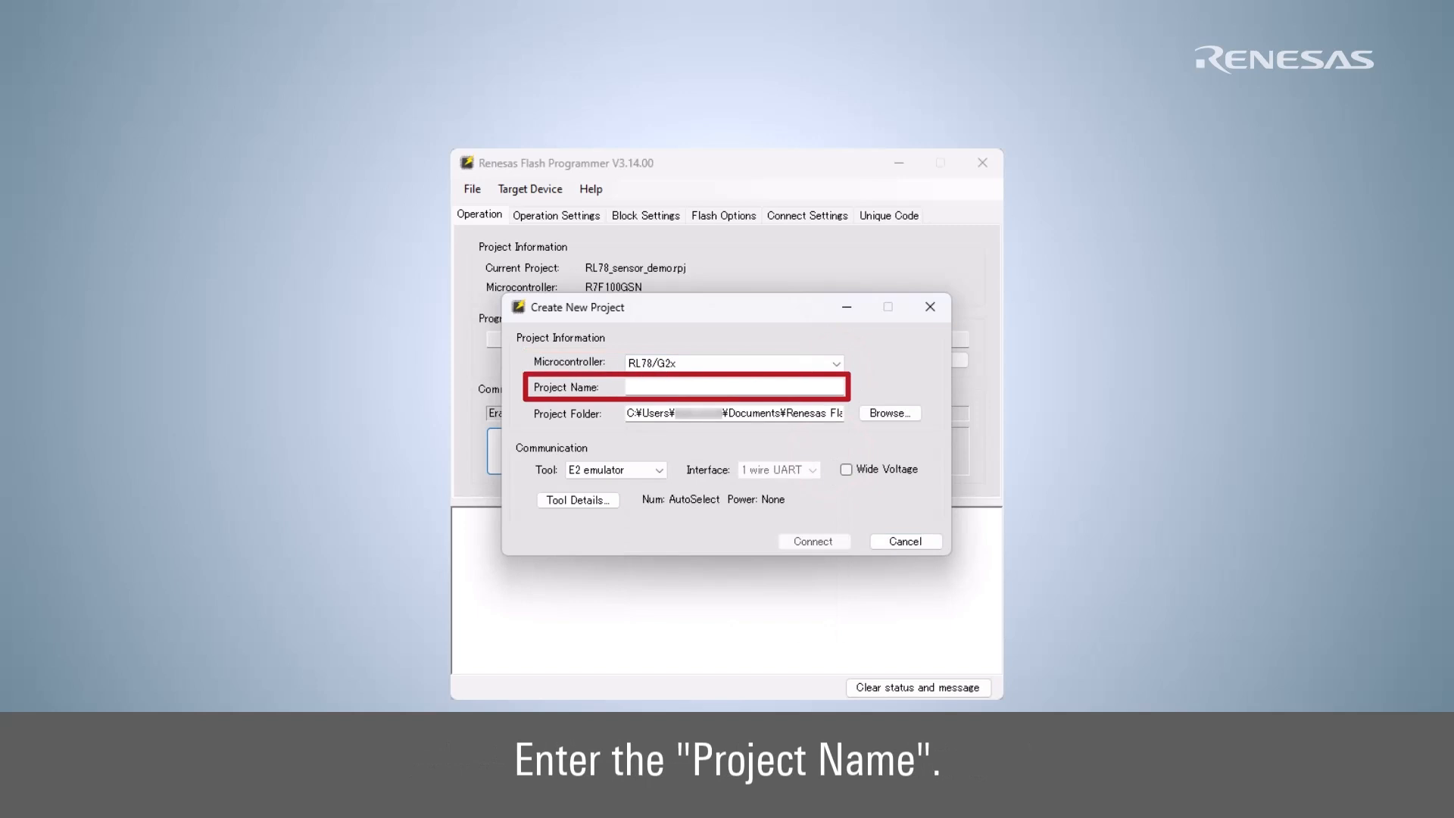
{"action": "type", "text": "RL78_sensor_demo"}
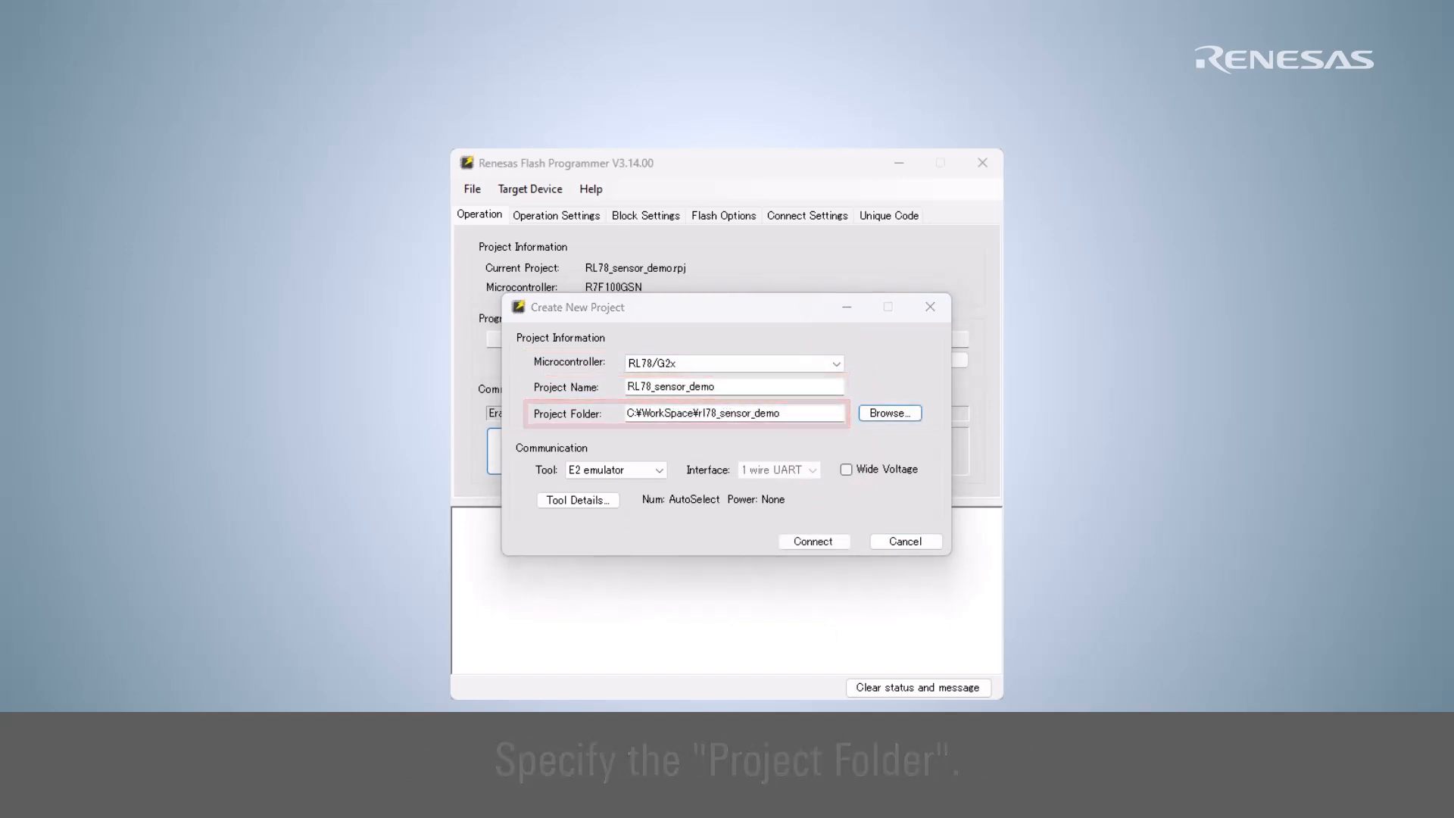
Set the new project's communication tool to COM port and its interface to 2 wire UART.
{"action": "left_click", "coordinate": [659, 470]}
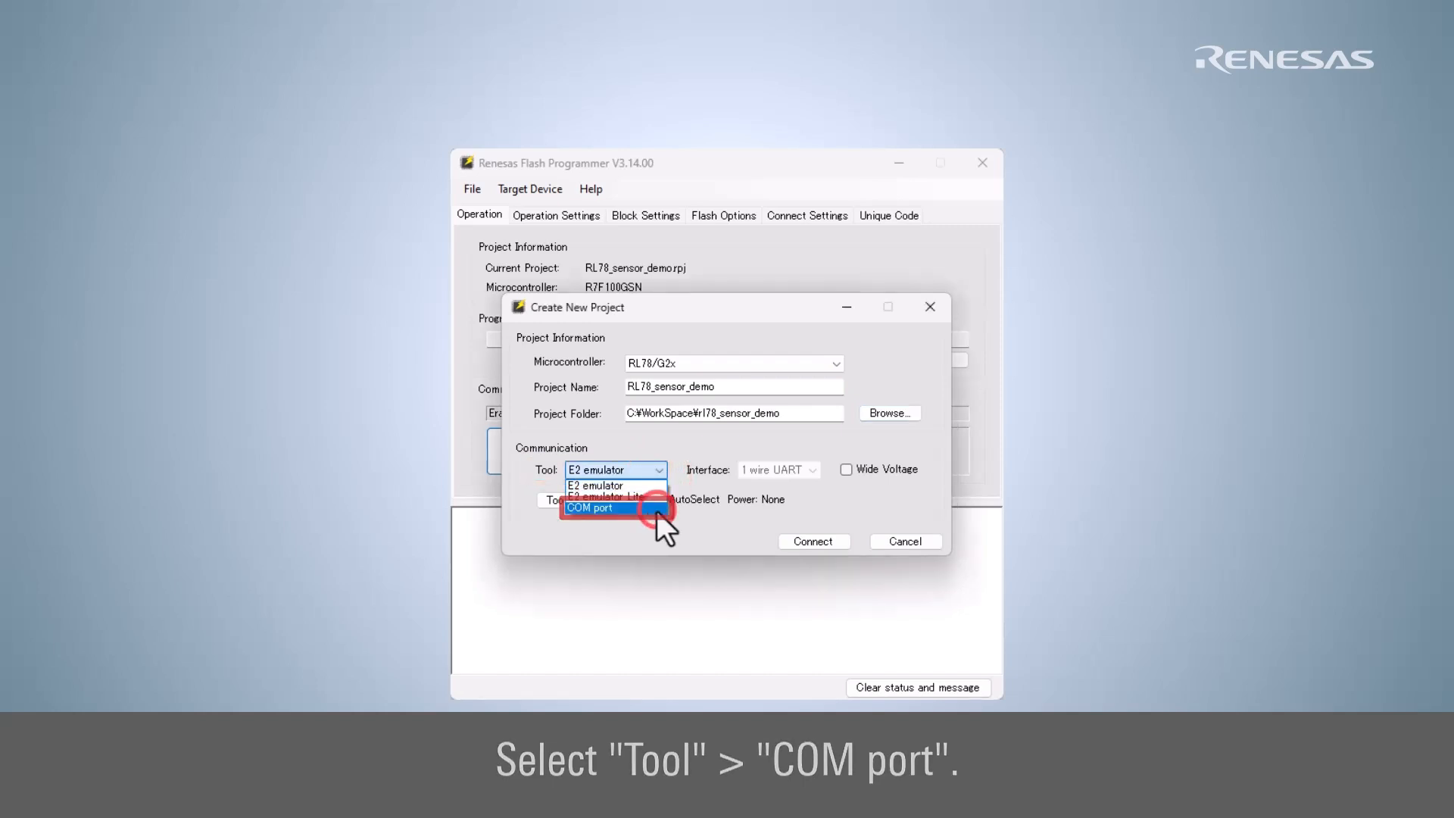
{"action": "left_click", "coordinate": [657, 508]}
{"action": "left_click", "coordinate": [812, 470]}
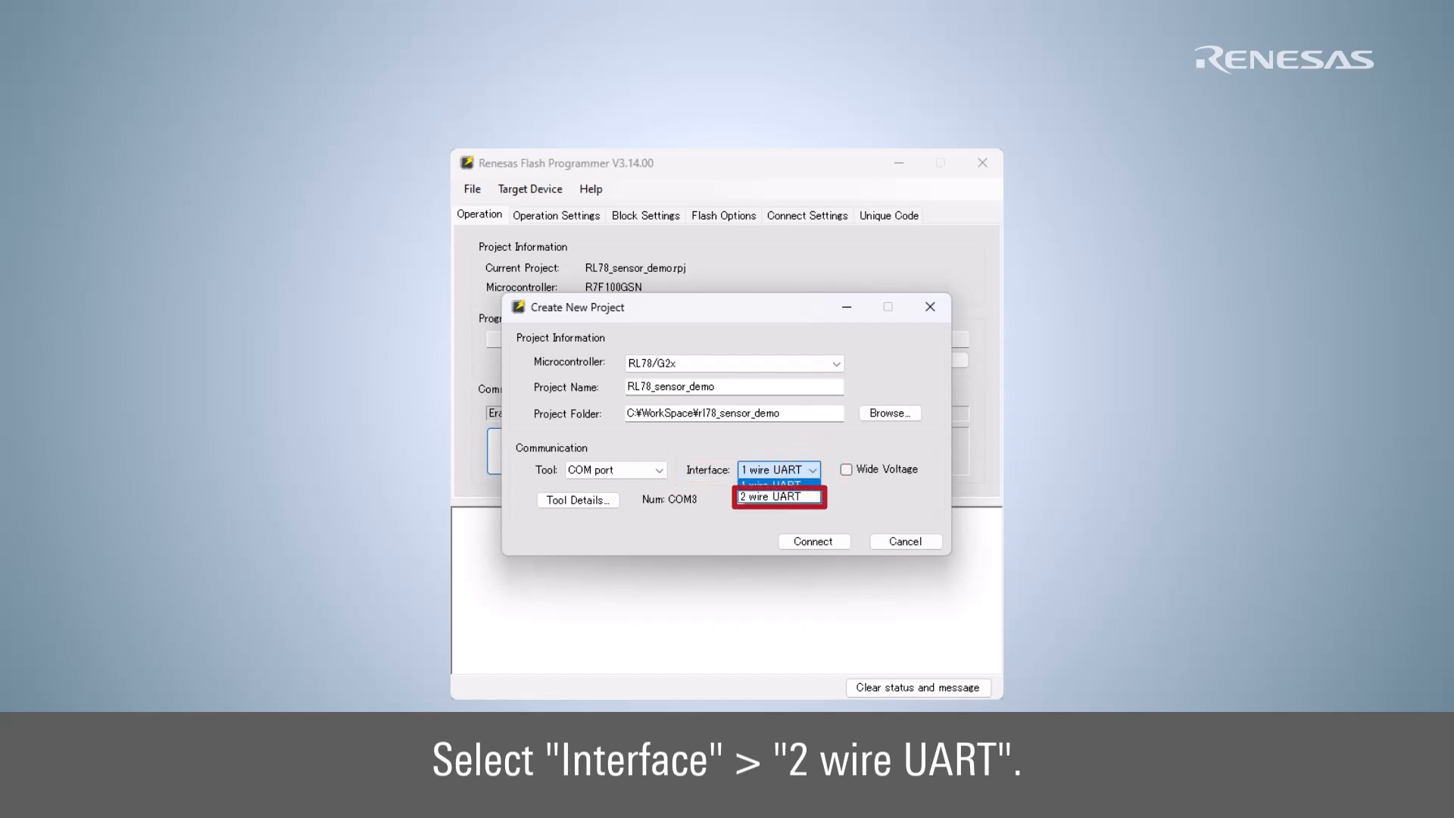
{"action": "left_click", "coordinate": [814, 497]}
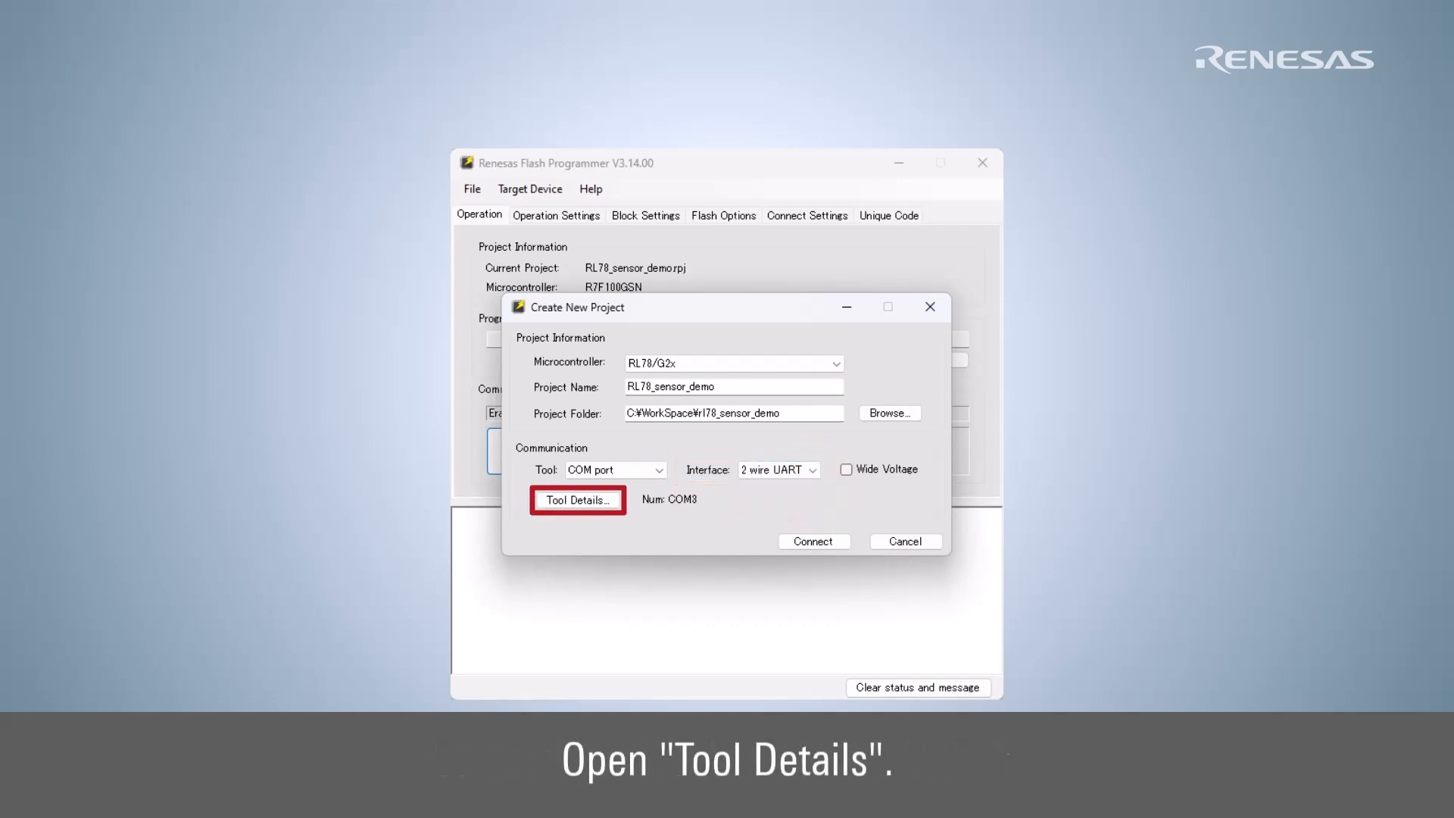
Choose the COM7 USB Serial Port in the tool details and connect to the microcontroller board.
{"action": "left_click", "coordinate": [606, 505]}
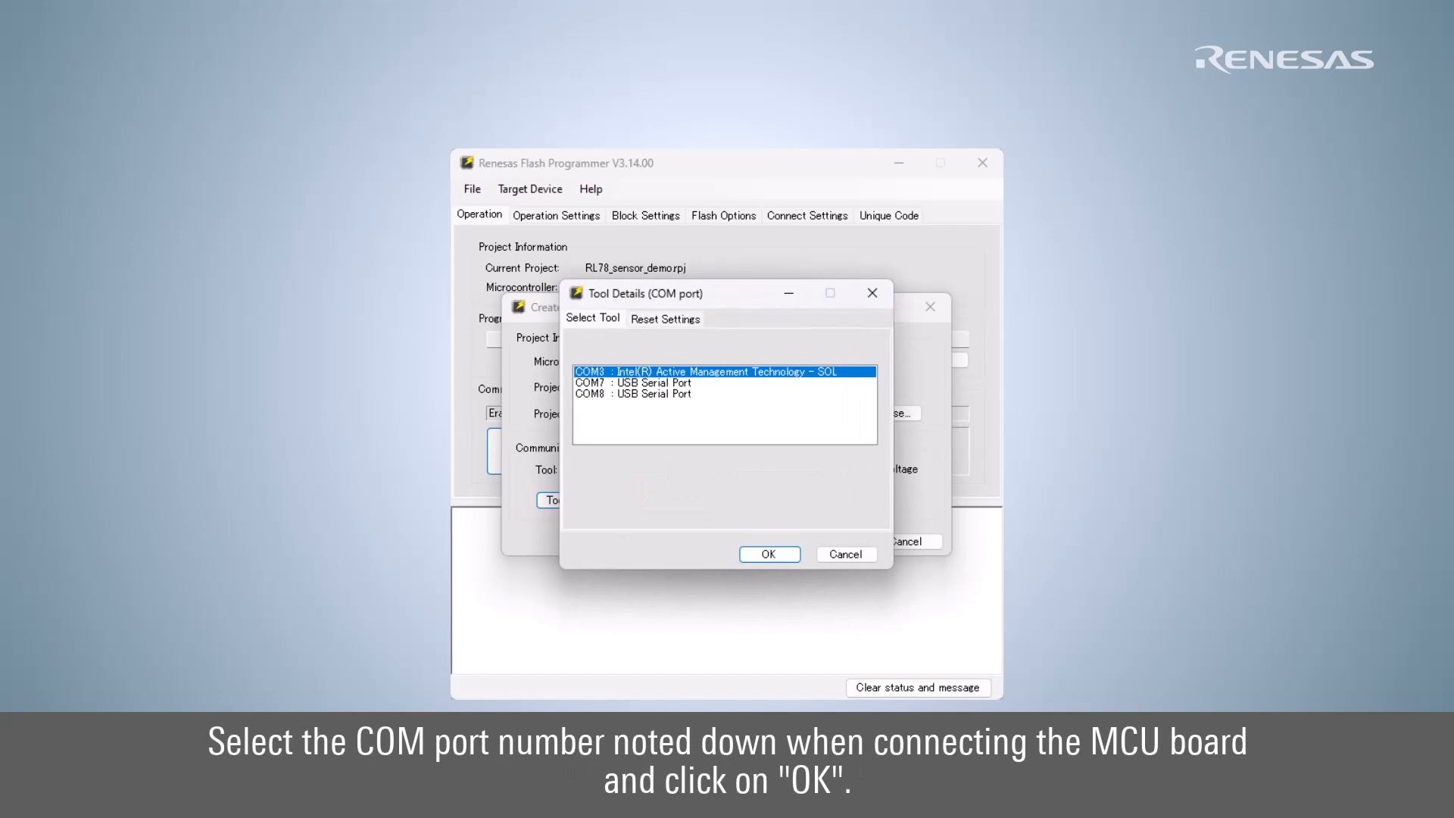
{"action": "left_click", "coordinate": [854, 383]}
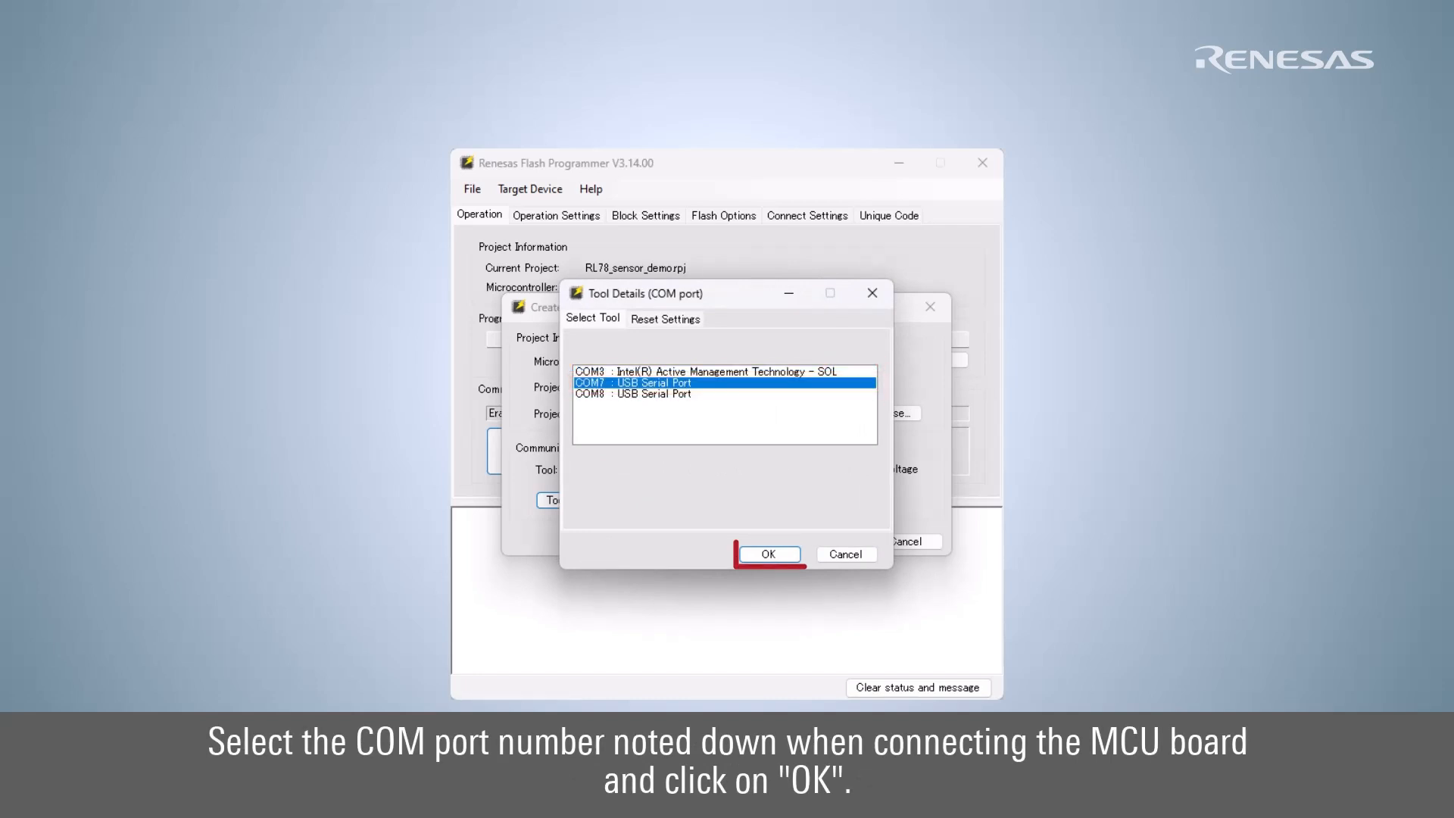
{"action": "left_click", "coordinate": [768, 554]}
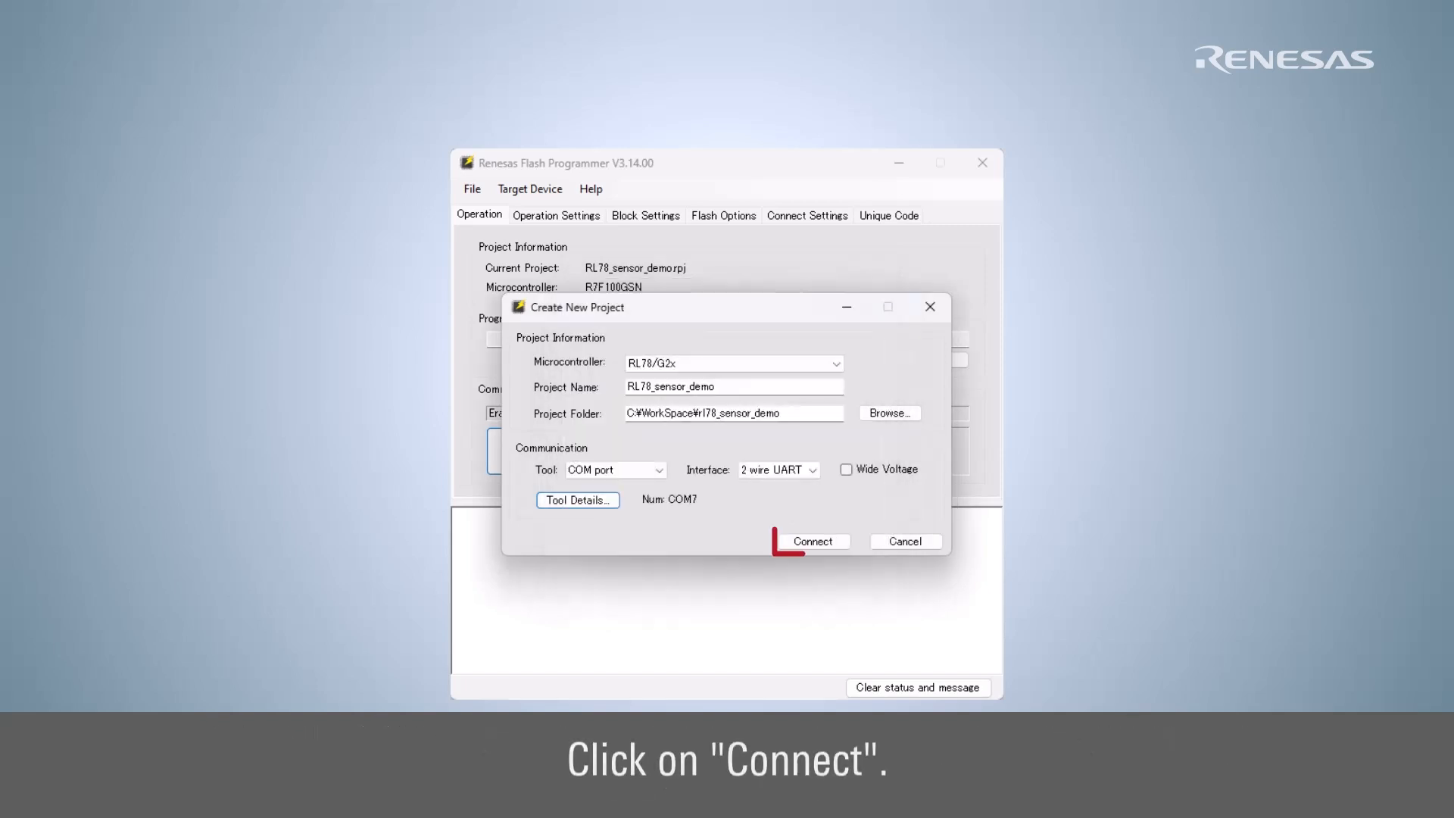
{"action": "left_click", "coordinate": [836, 540]}
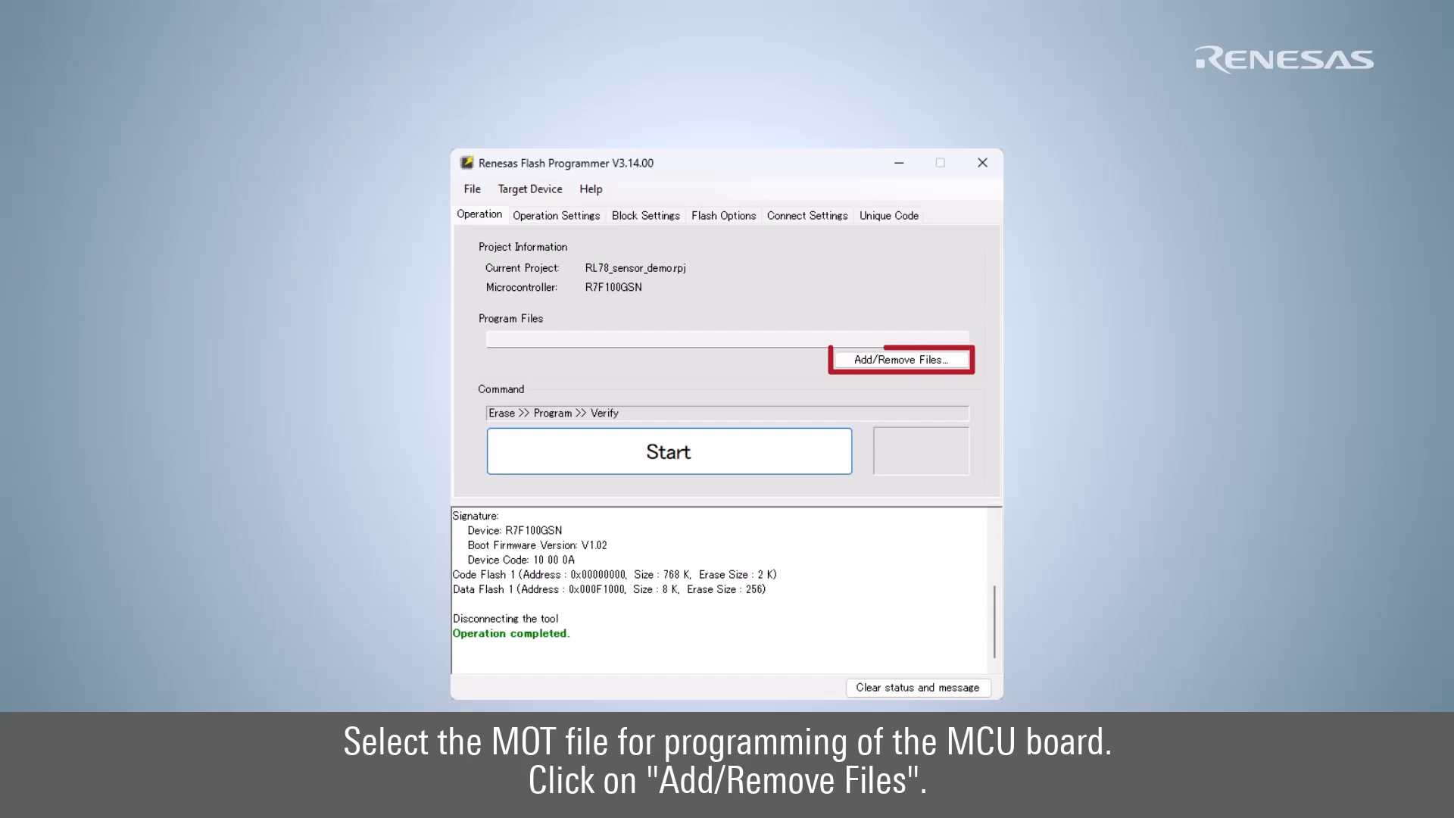
Add initial_image.mot from C:\tool\RenesasImageGenerator as the program file and start programming the board.
{"action": "left_click", "coordinate": [951, 360]}
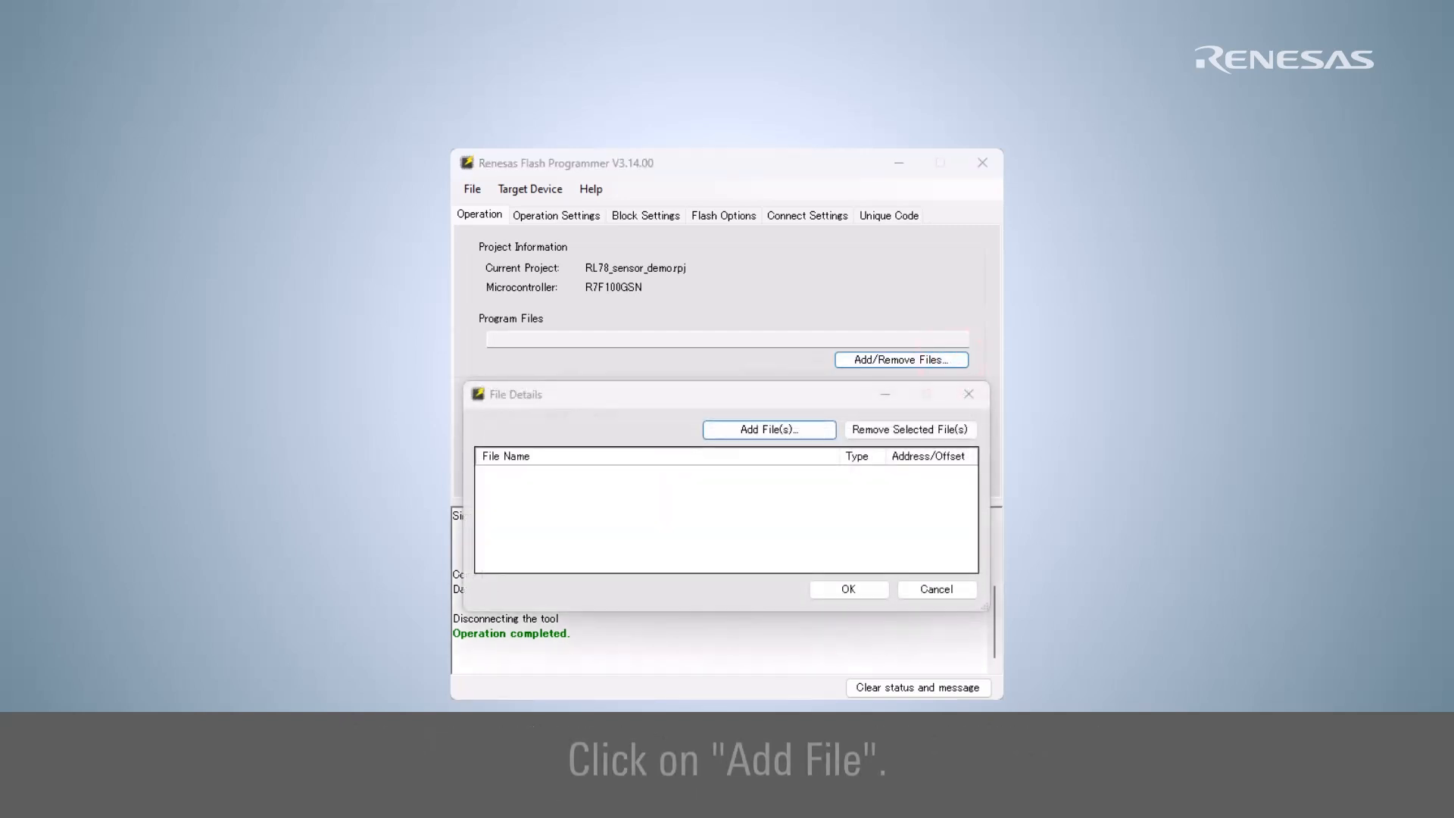
{"action": "left_click", "coordinate": [818, 432]}
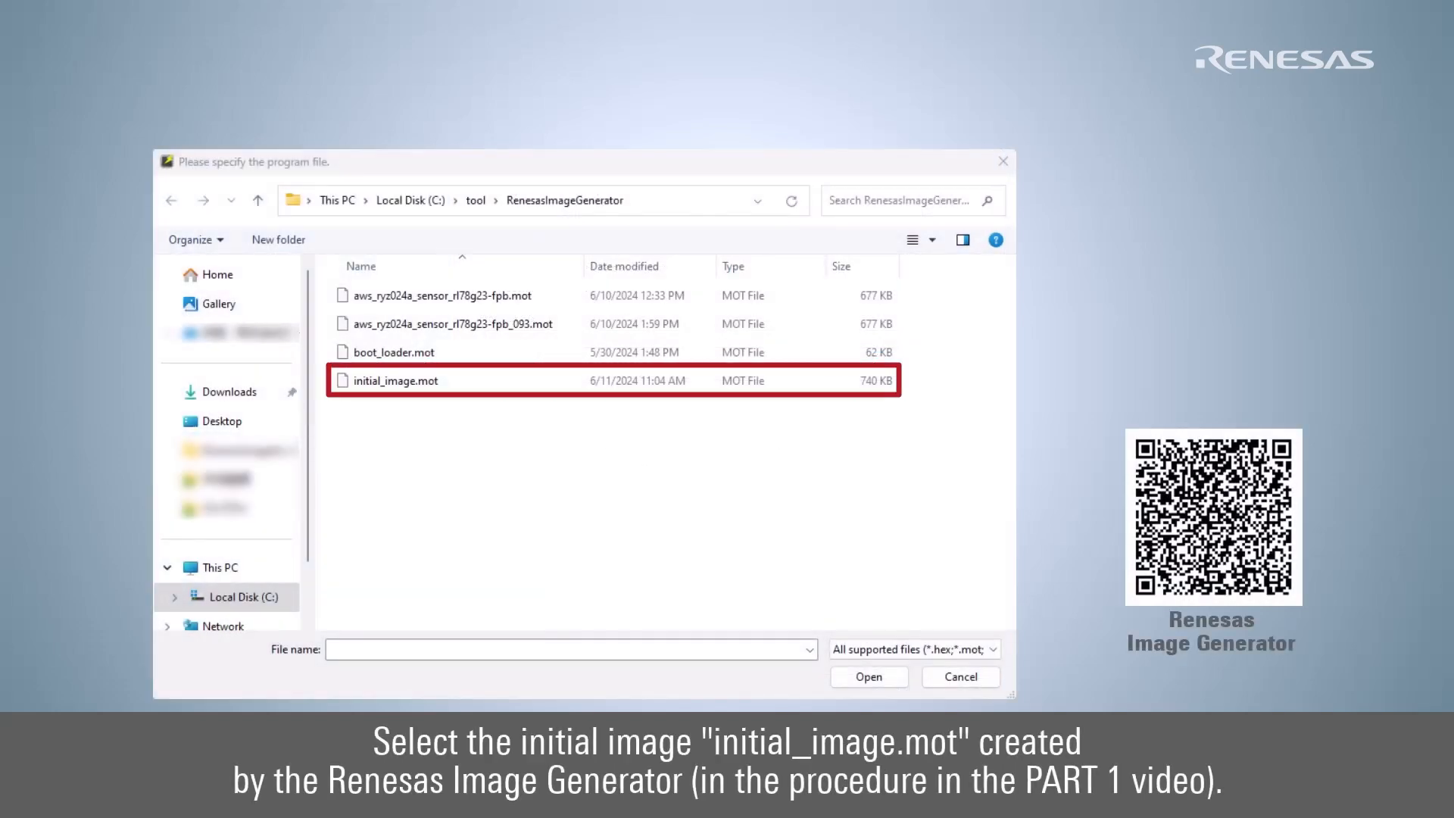
{"action": "left_click", "coordinate": [443, 382]}
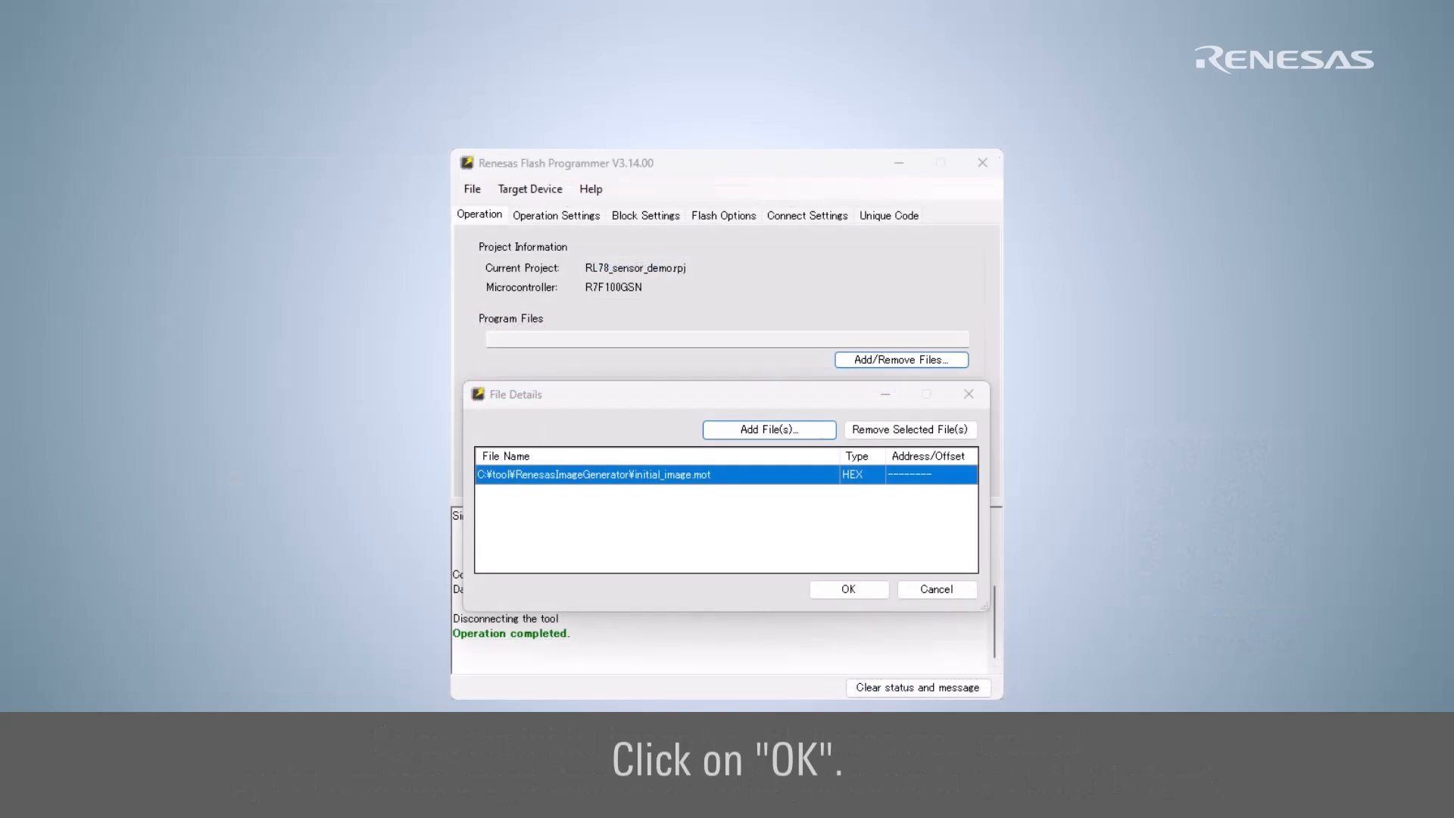
{"action": "left_click", "coordinate": [869, 589]}
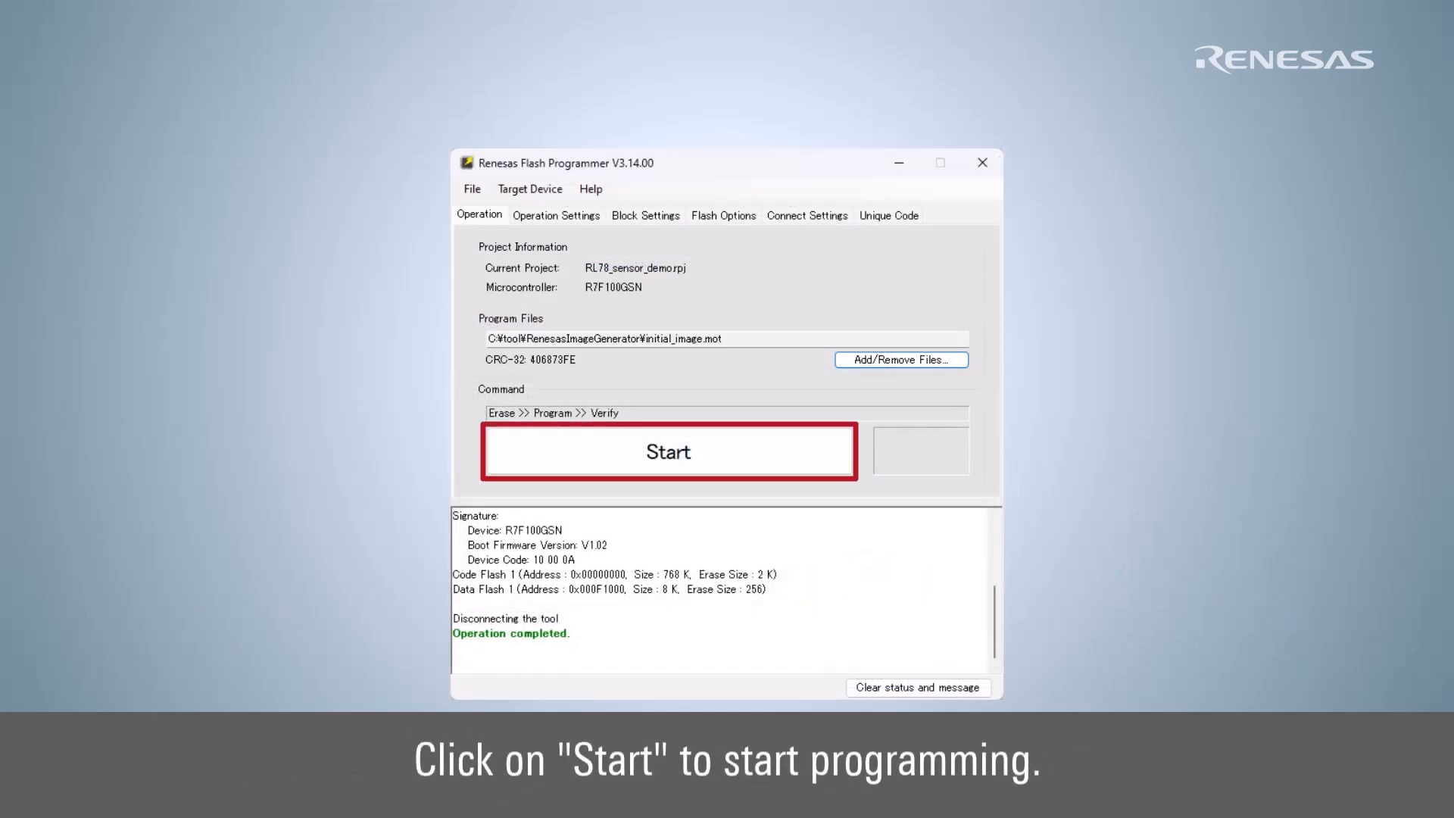
{"action": "left_click", "coordinate": [771, 453]}
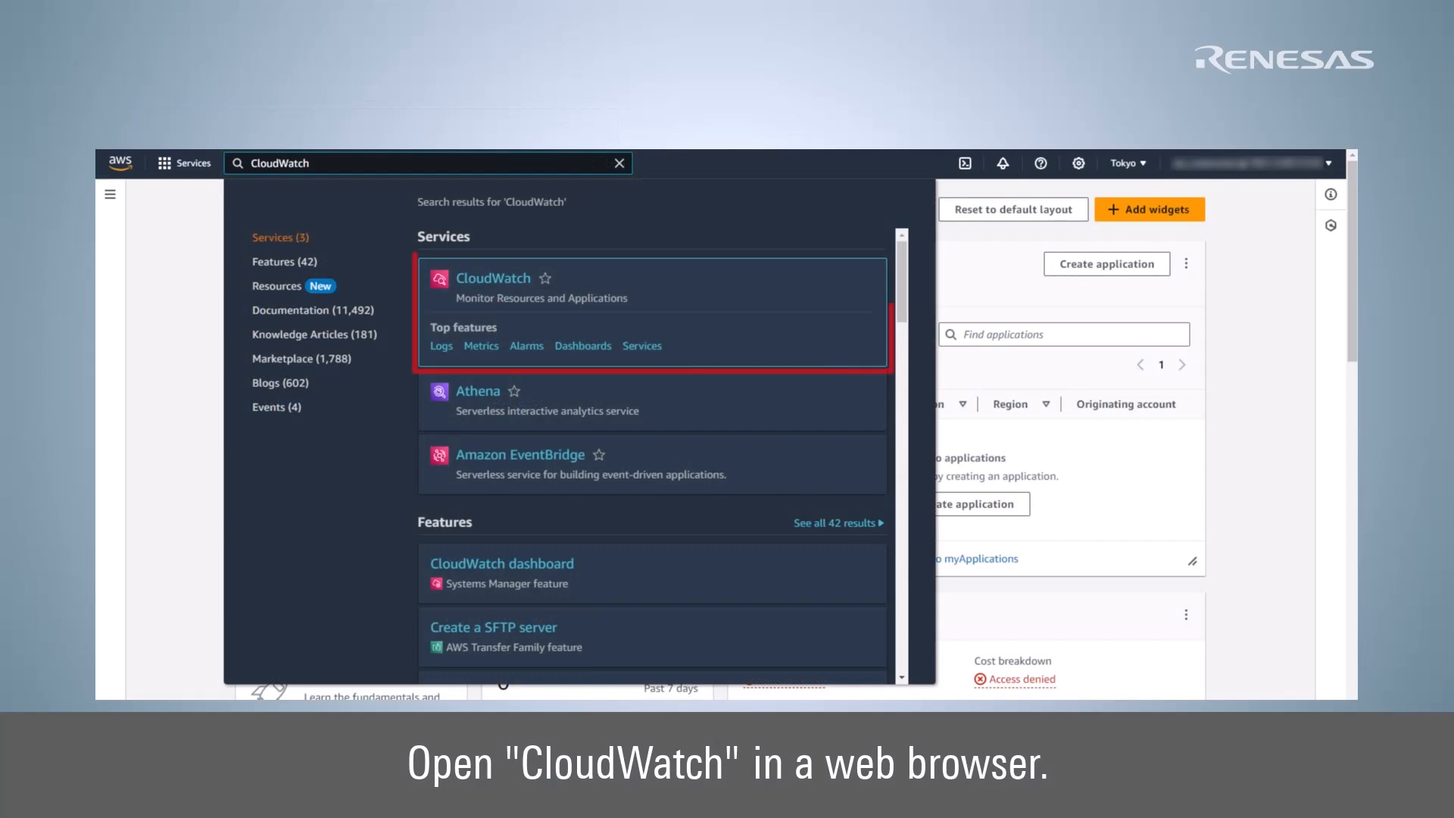
Switch to the AWS console, open CloudWatch Logs Insights and select the log group rl78_sensor_demo_log_group.
{"action": "left_click", "coordinate": [521, 277]}
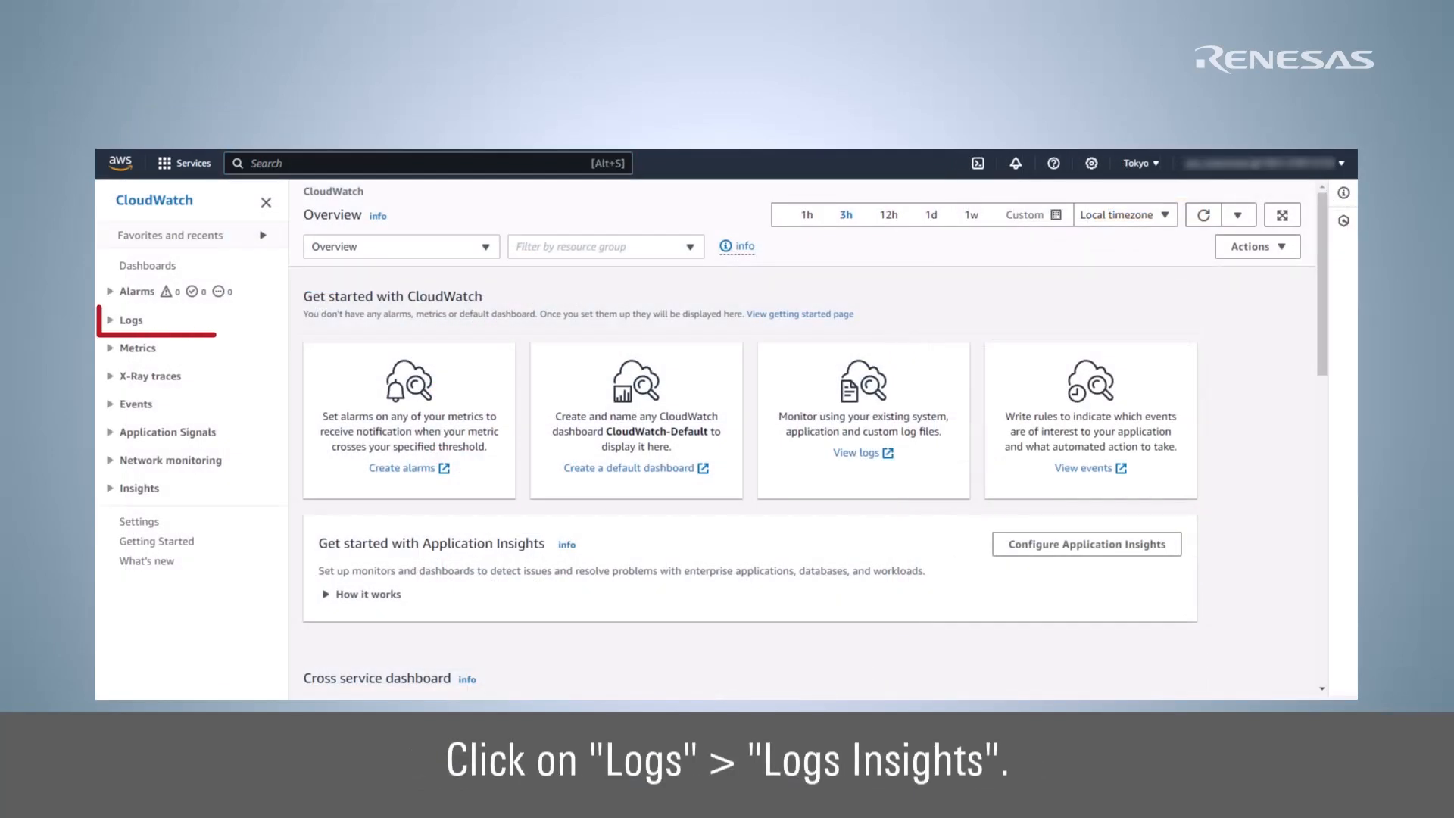
{"action": "left_click", "coordinate": [149, 323]}
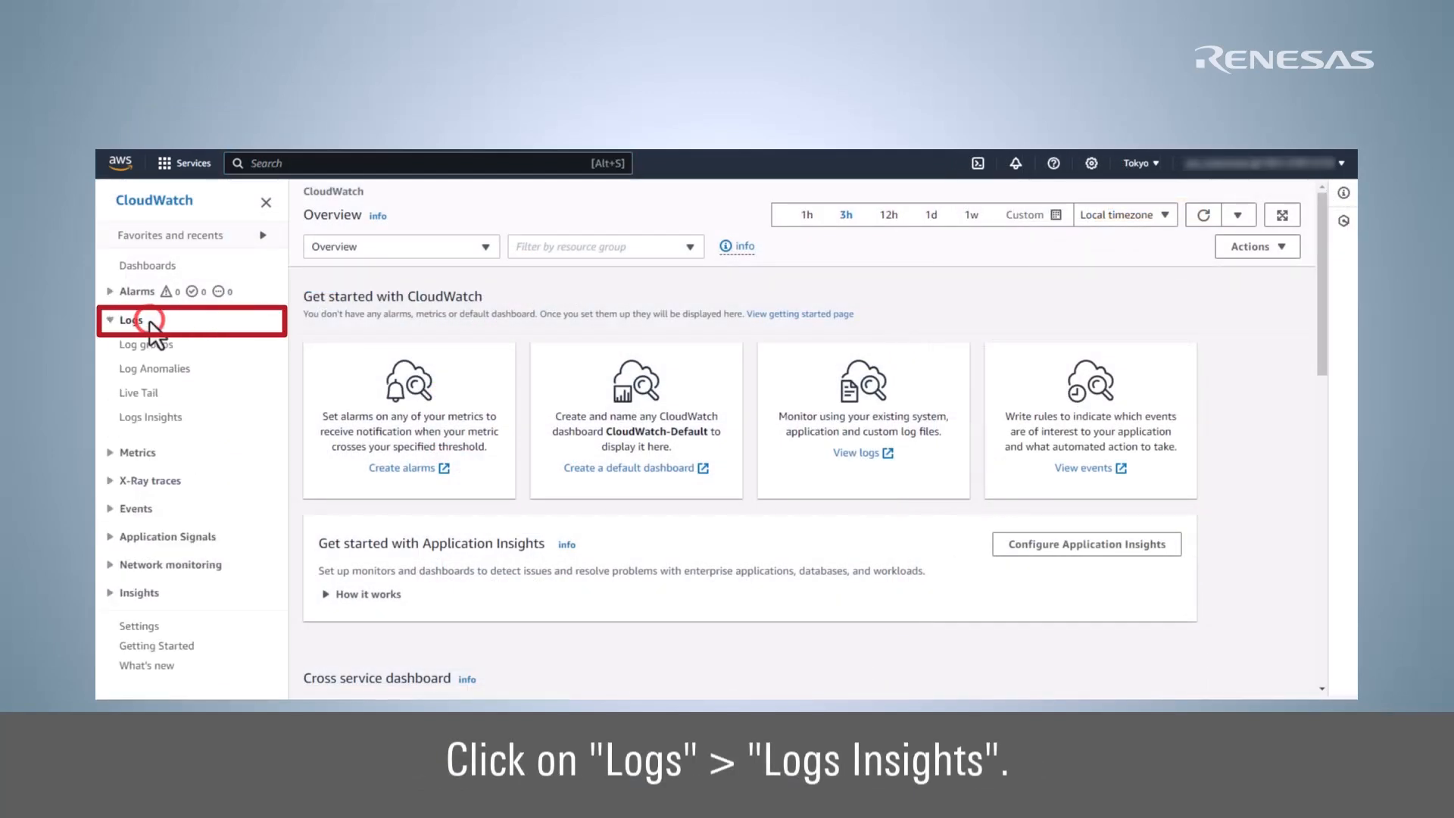
{"action": "left_click", "coordinate": [193, 417]}
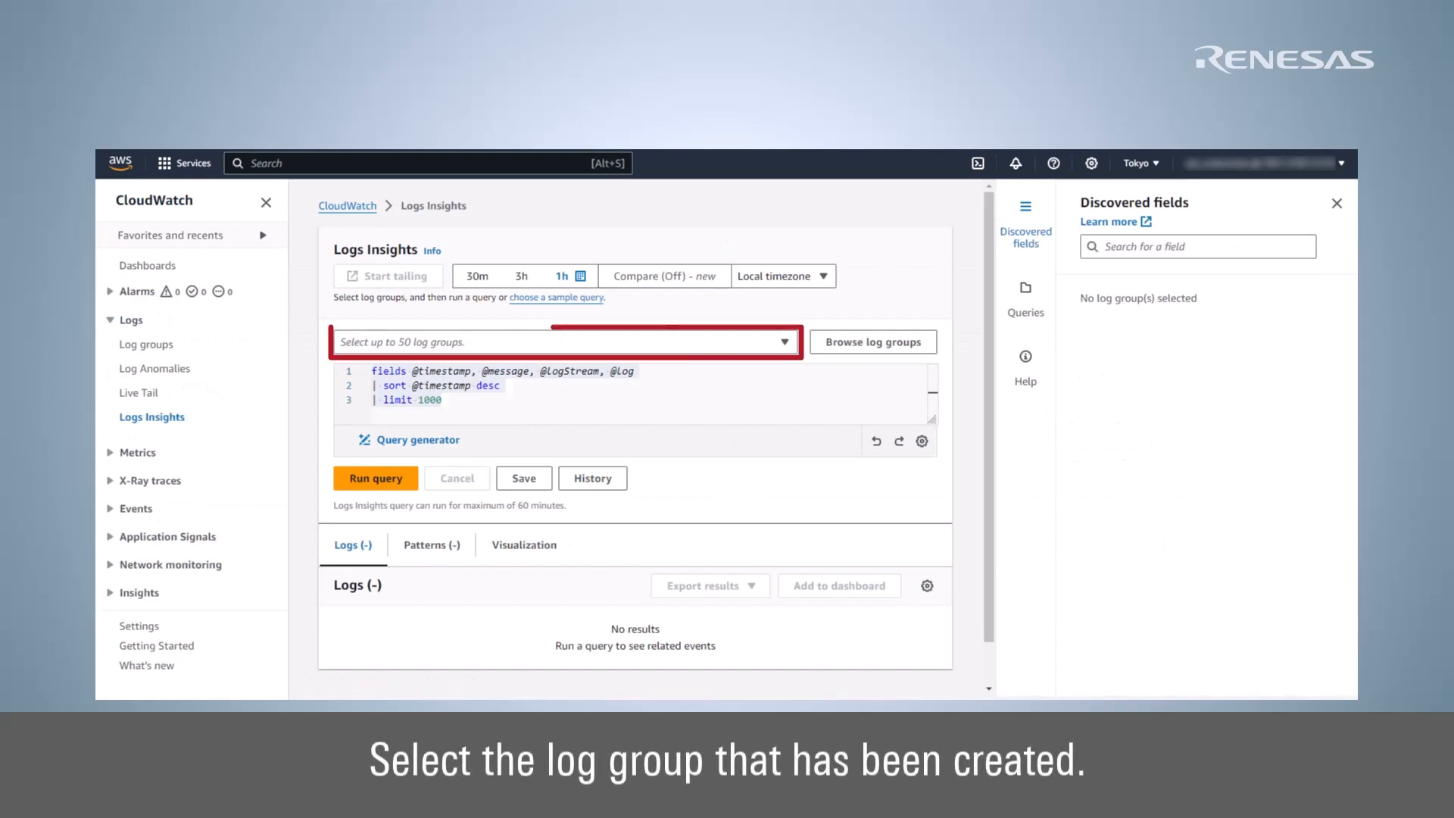
{"action": "left_click", "coordinate": [785, 343]}
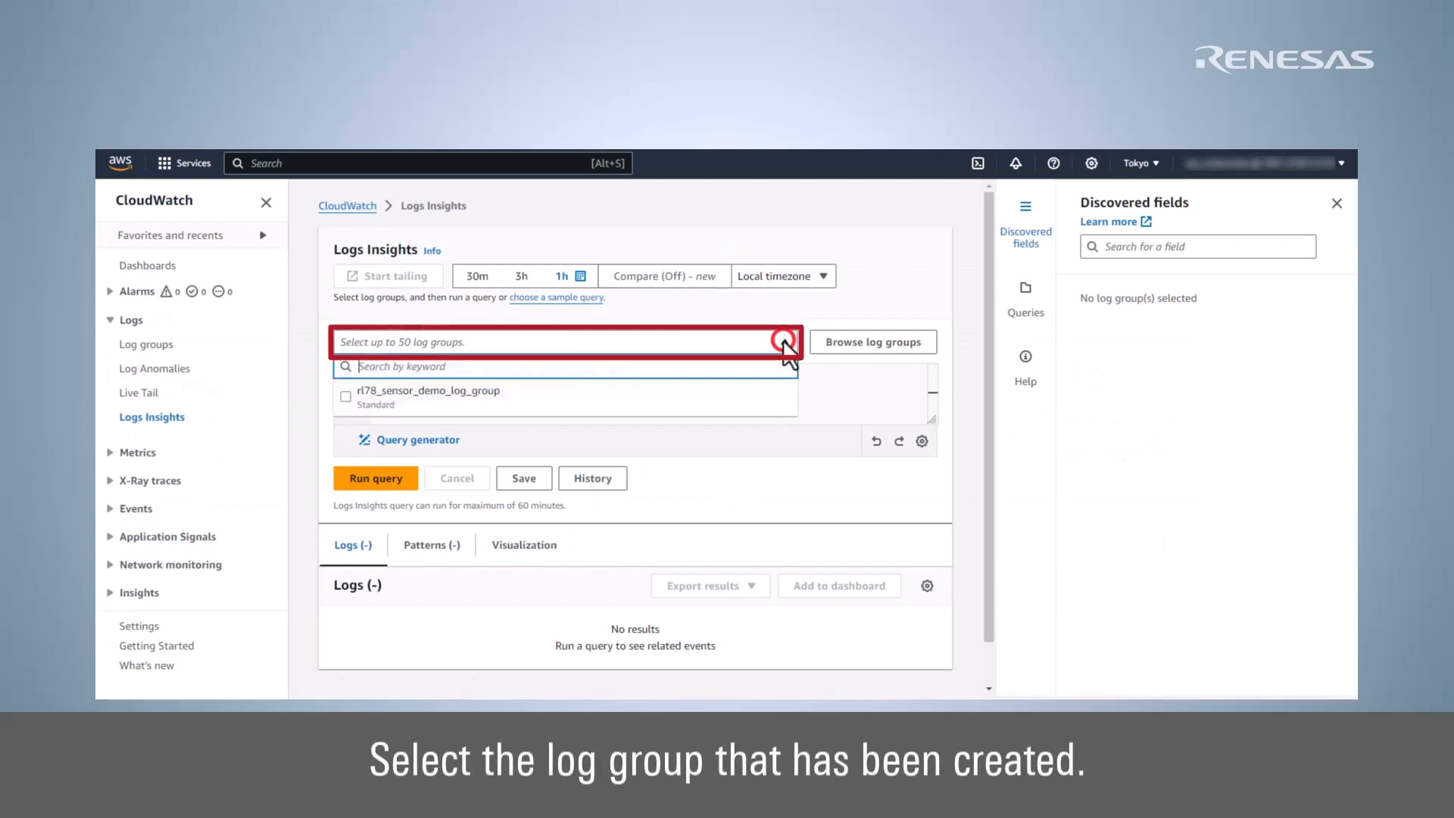
{"action": "left_click", "coordinate": [786, 398]}
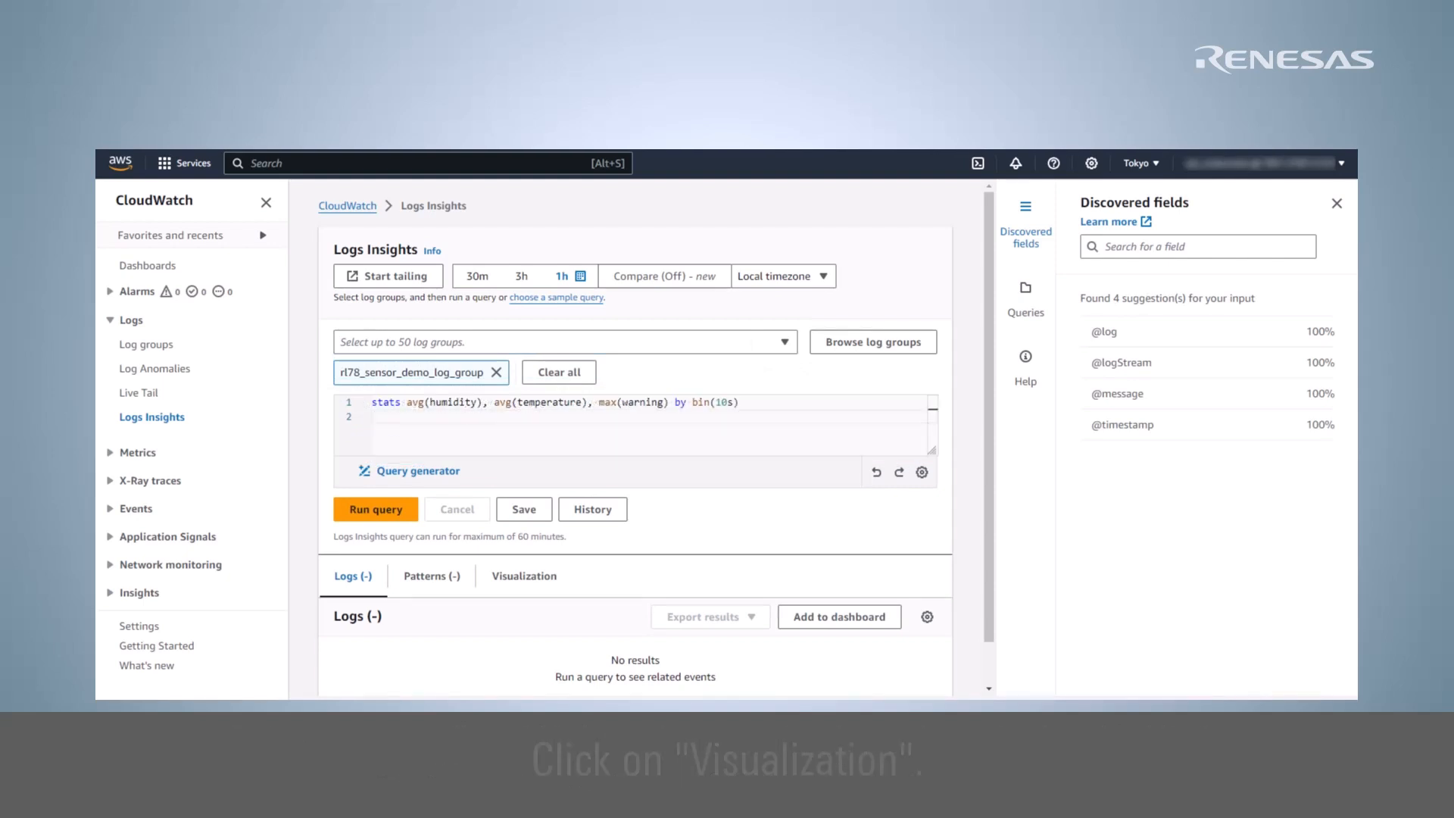
Run the query "stats avg(humidity), avg(temperature), max(warning) by bin(10s)" and visualize its results as a line graph.
{"action": "left_click", "coordinate": [551, 589]}
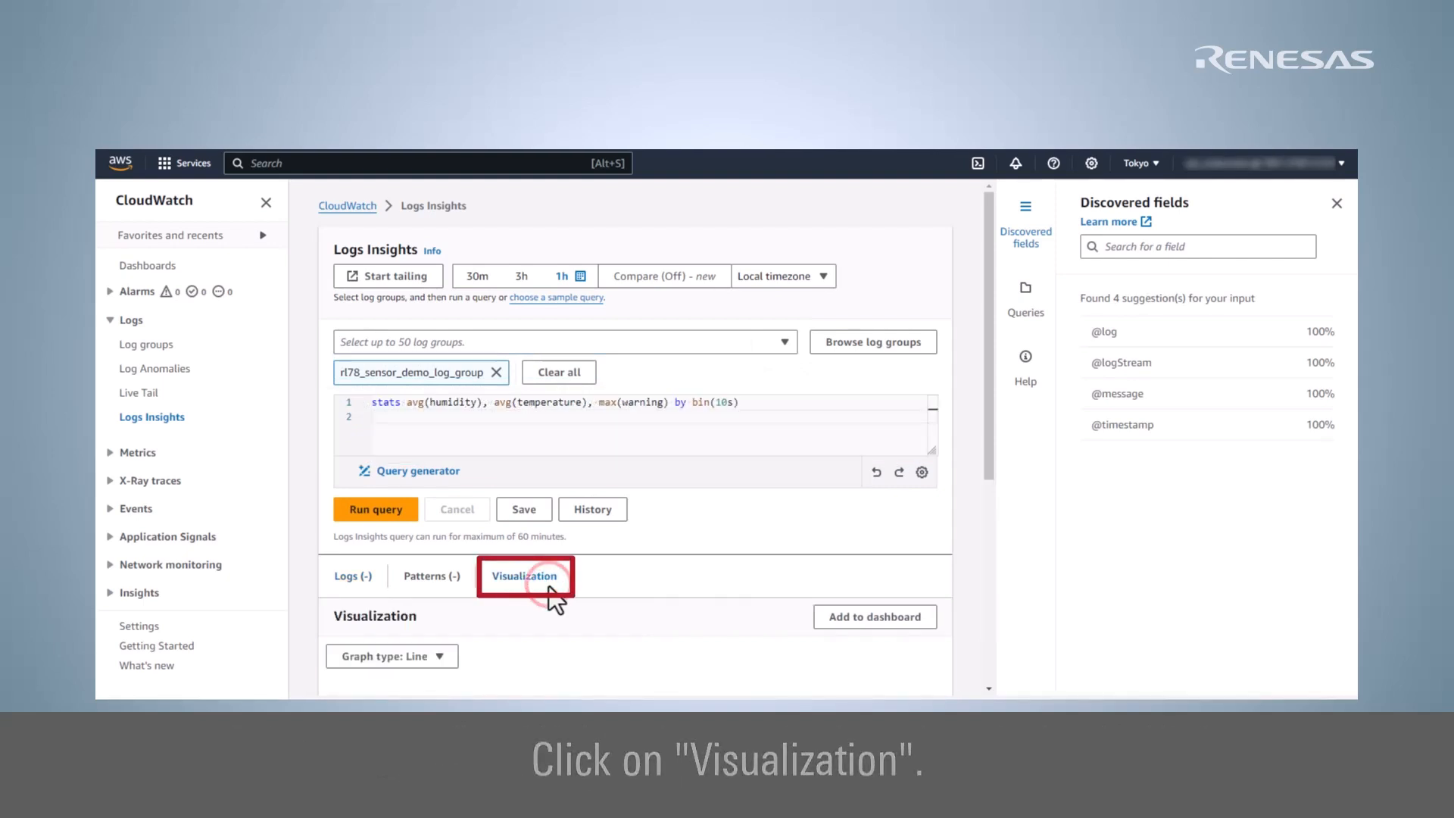
{"action": "scroll", "coordinate": [551, 589], "scroll_direction": "down", "scroll_amount": 4}
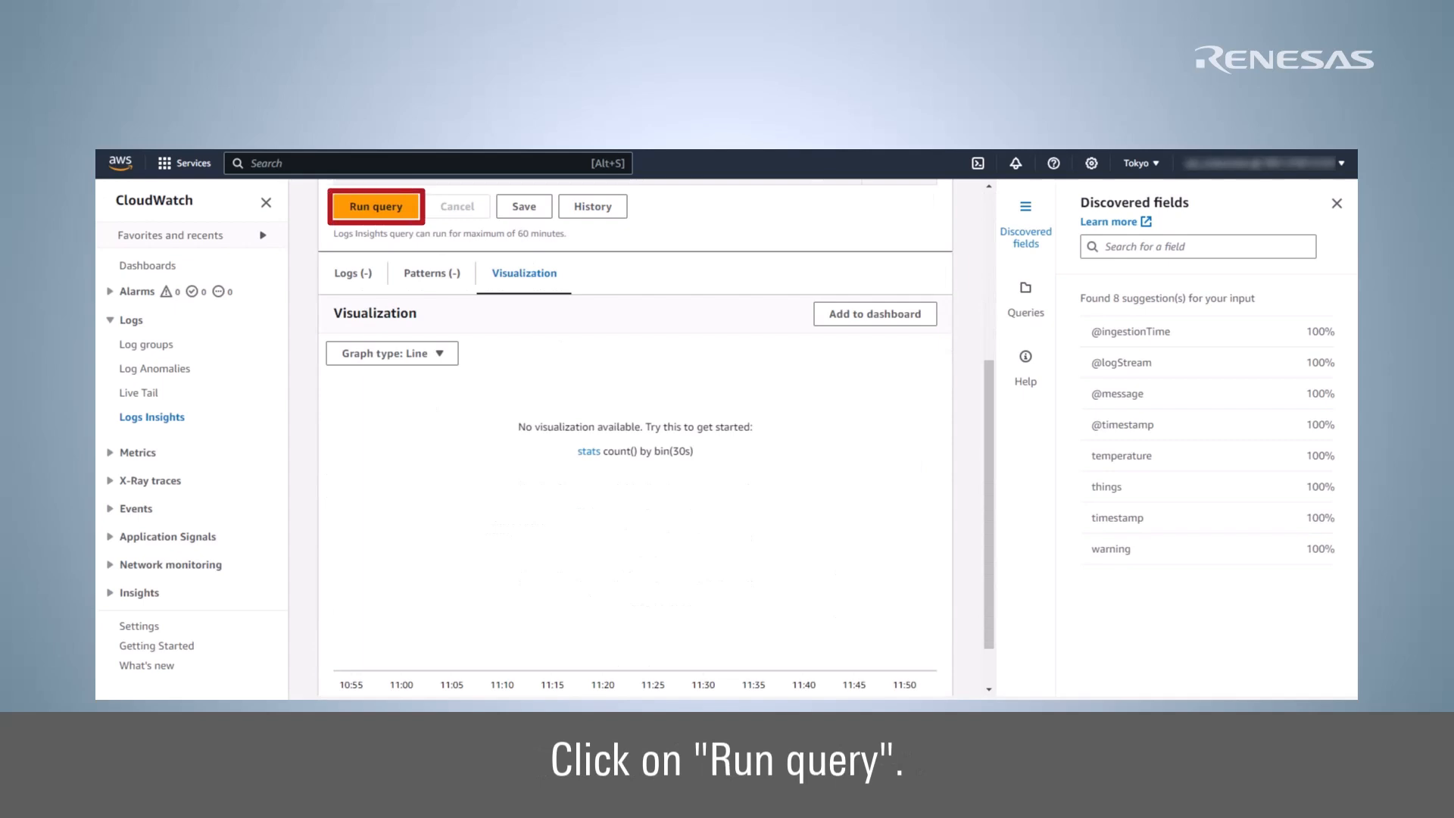
{"action": "left_click", "coordinate": [402, 211]}
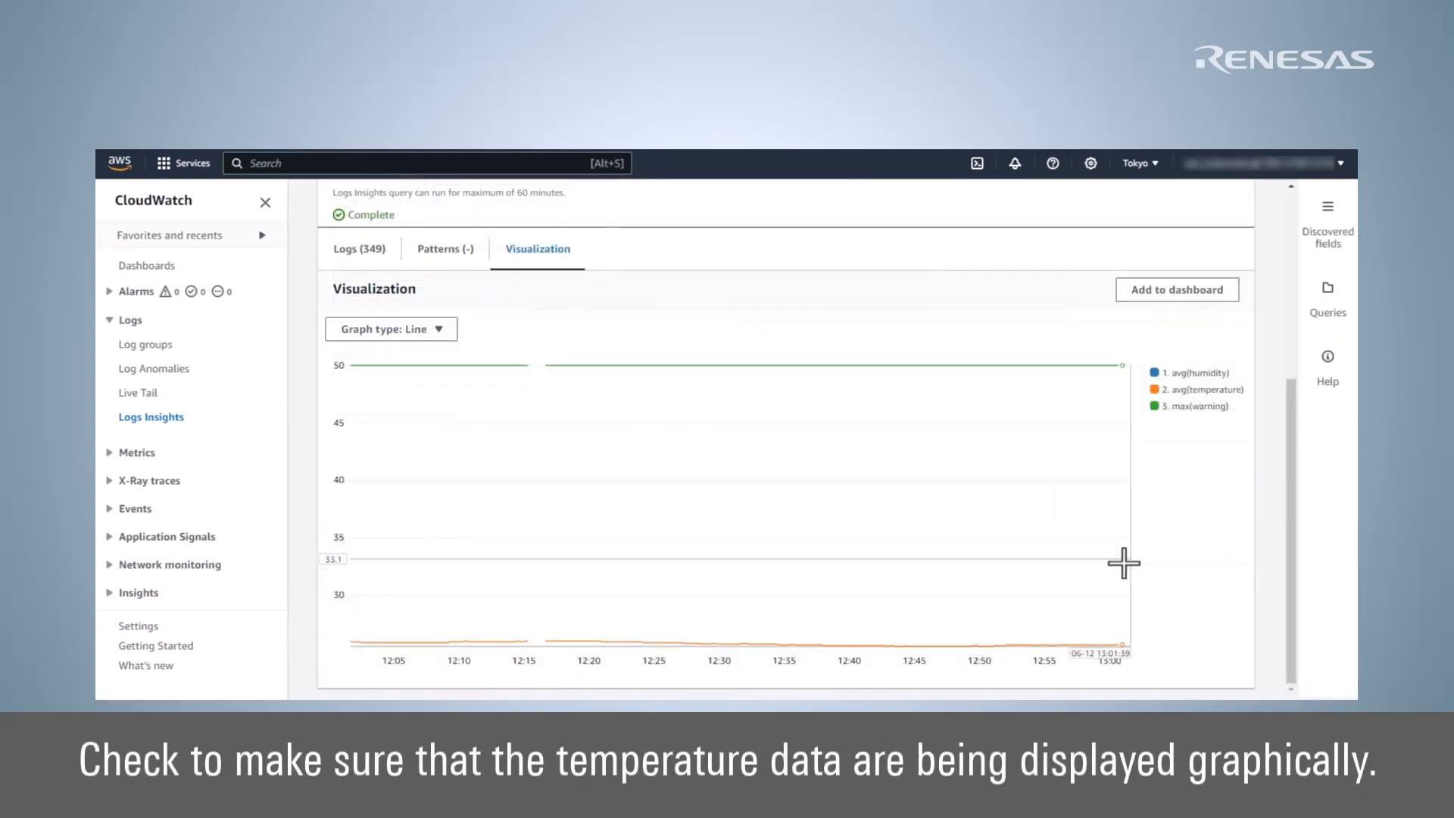
{"action": "mouse_move", "coordinate": [1089, 612]}
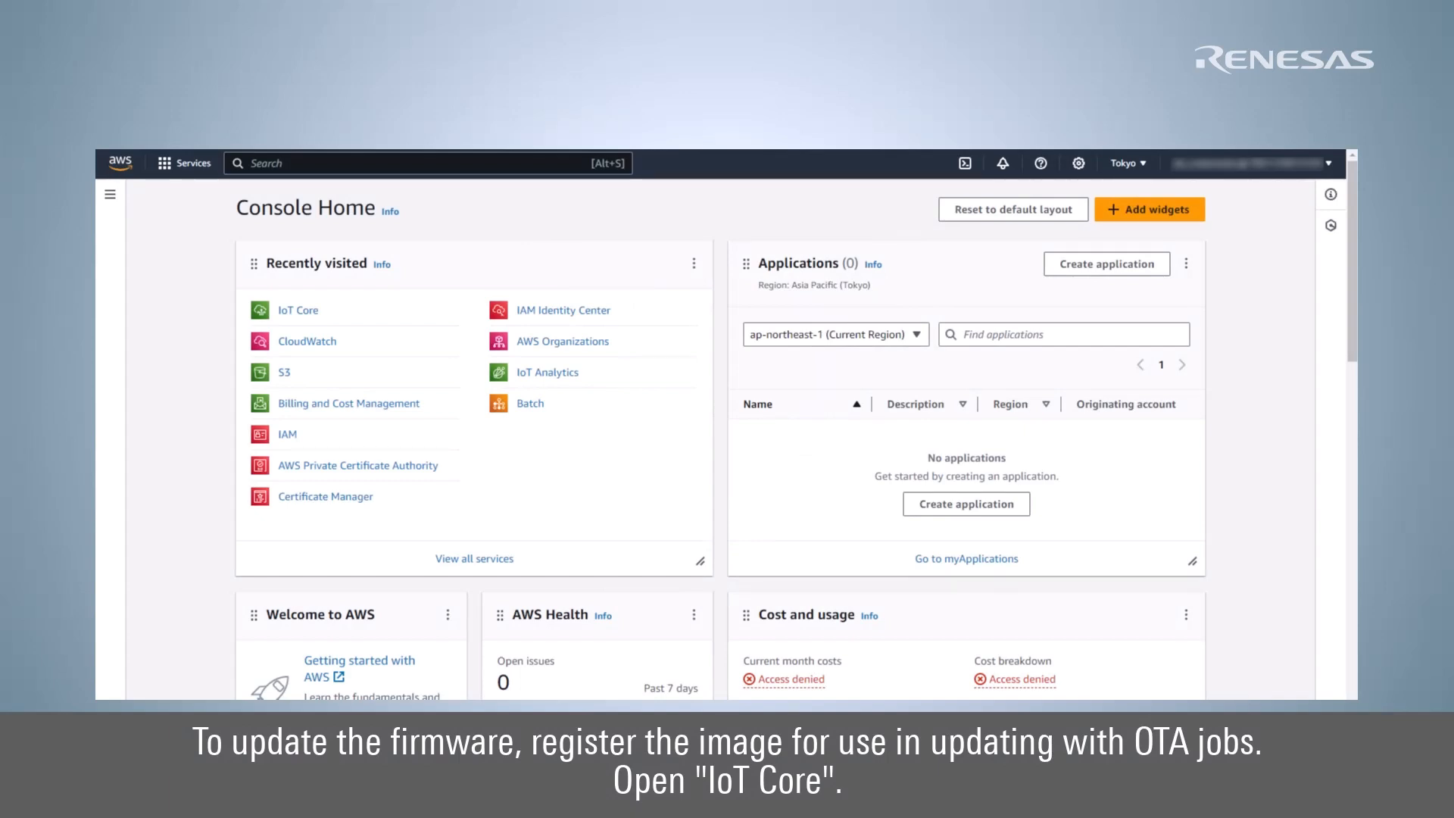
Find and open the IoT Core service, and start creating a new remote-action job.
{"action": "type", "text": "IoT Core"}
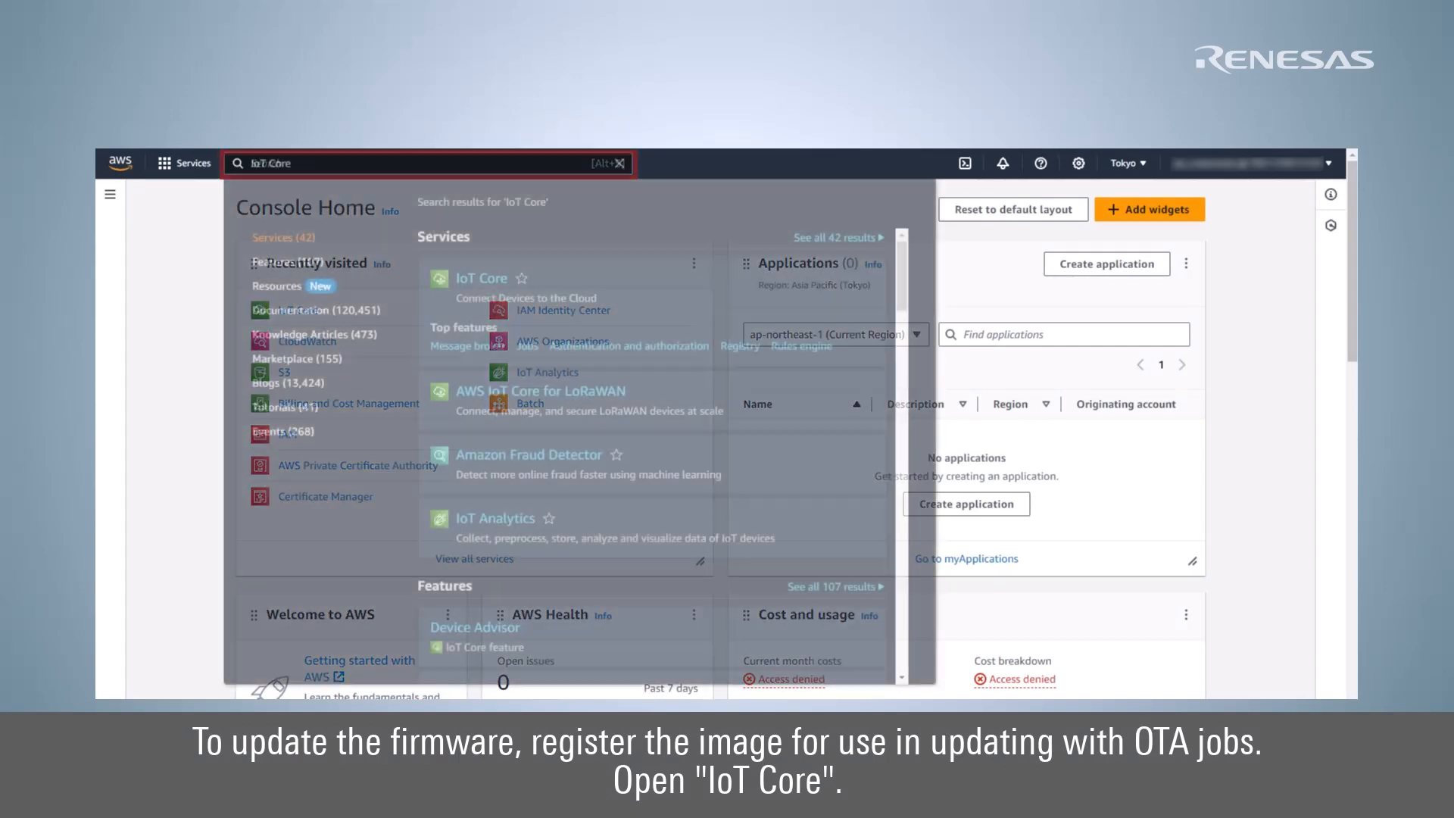
{"action": "left_click", "coordinate": [494, 280]}
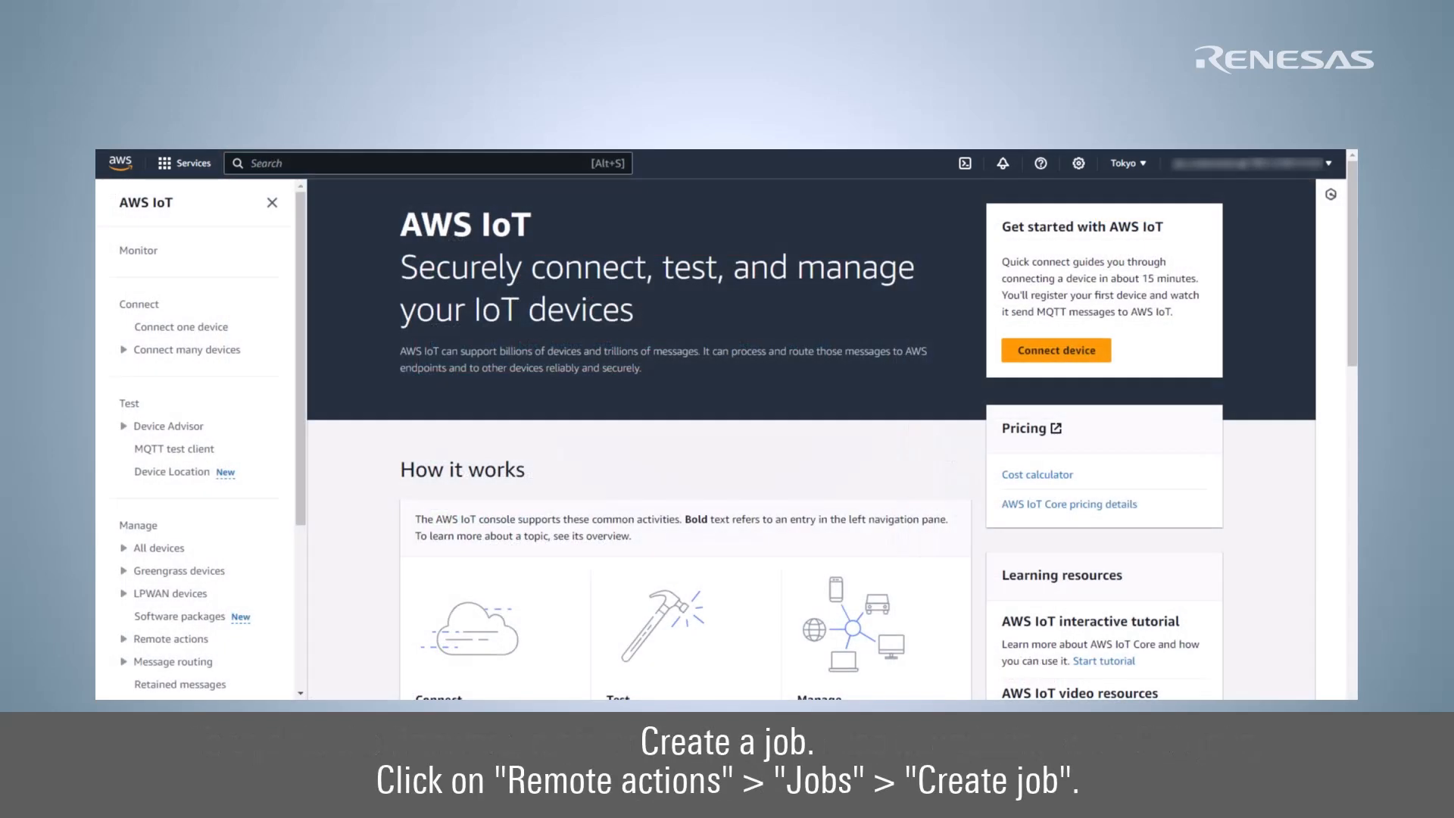
{"action": "scroll", "coordinate": [197, 454], "scroll_direction": "down", "scroll_amount": 3}
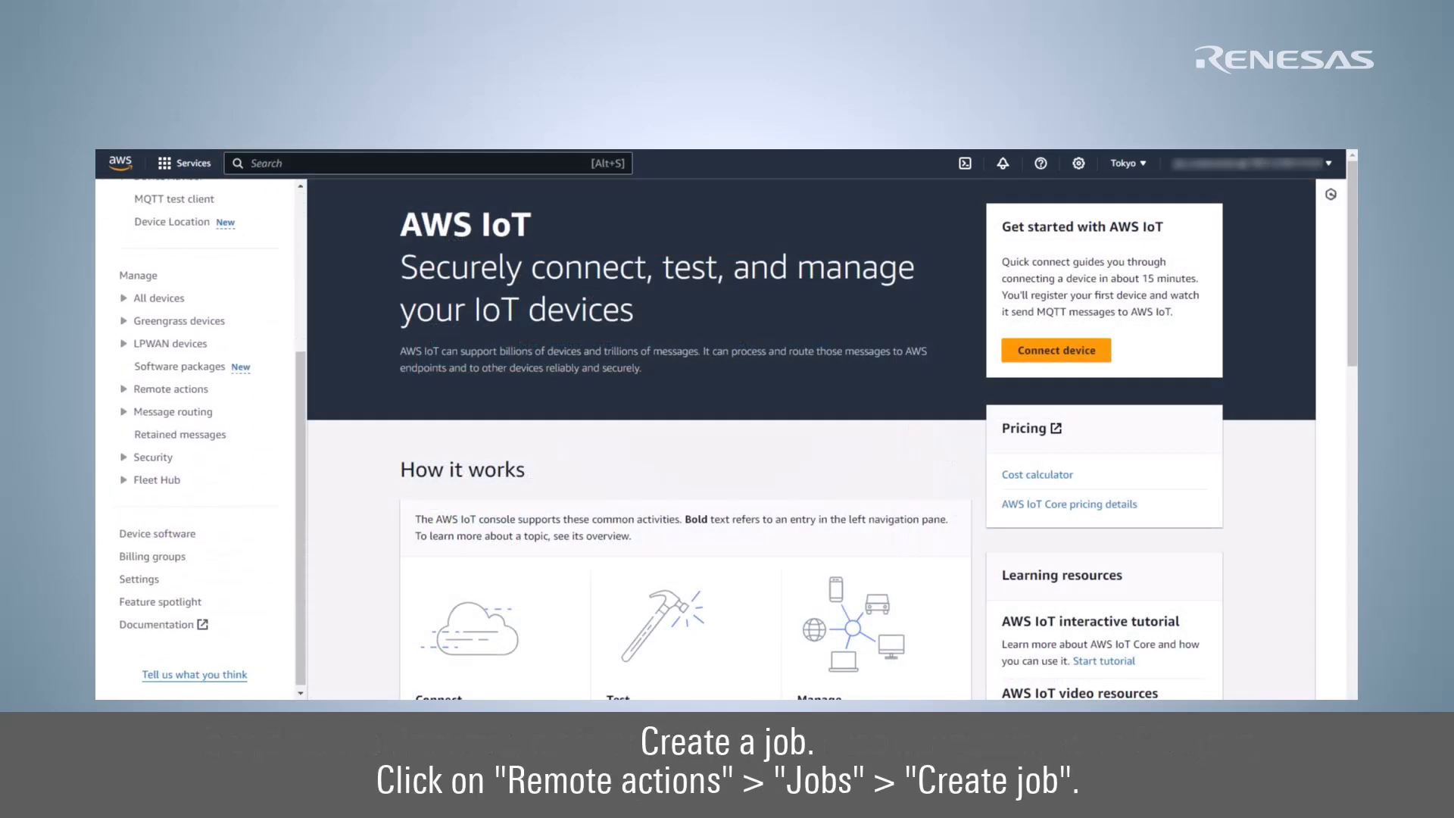
{"action": "left_click", "coordinate": [218, 386]}
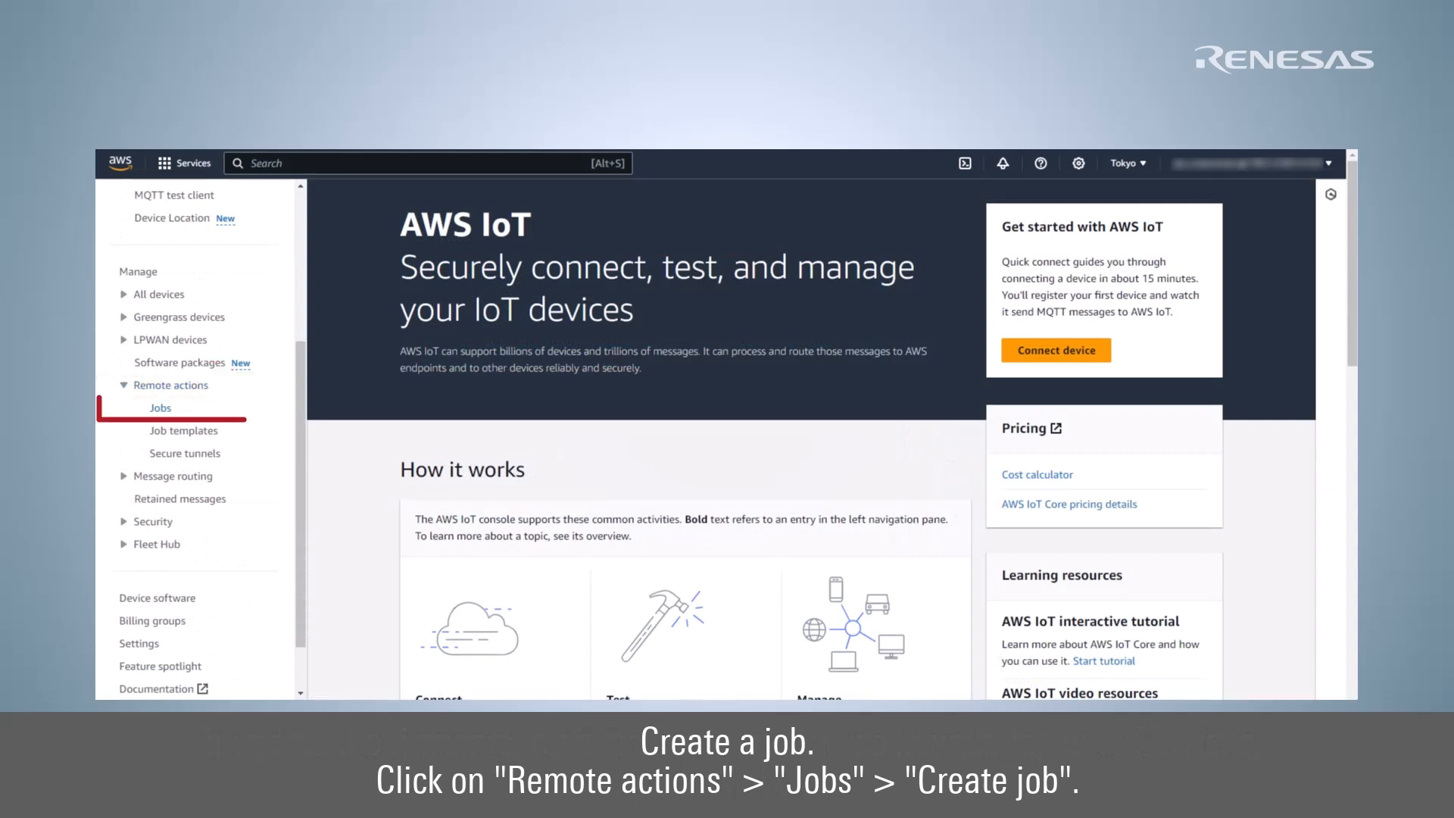
{"action": "left_click", "coordinate": [182, 410]}
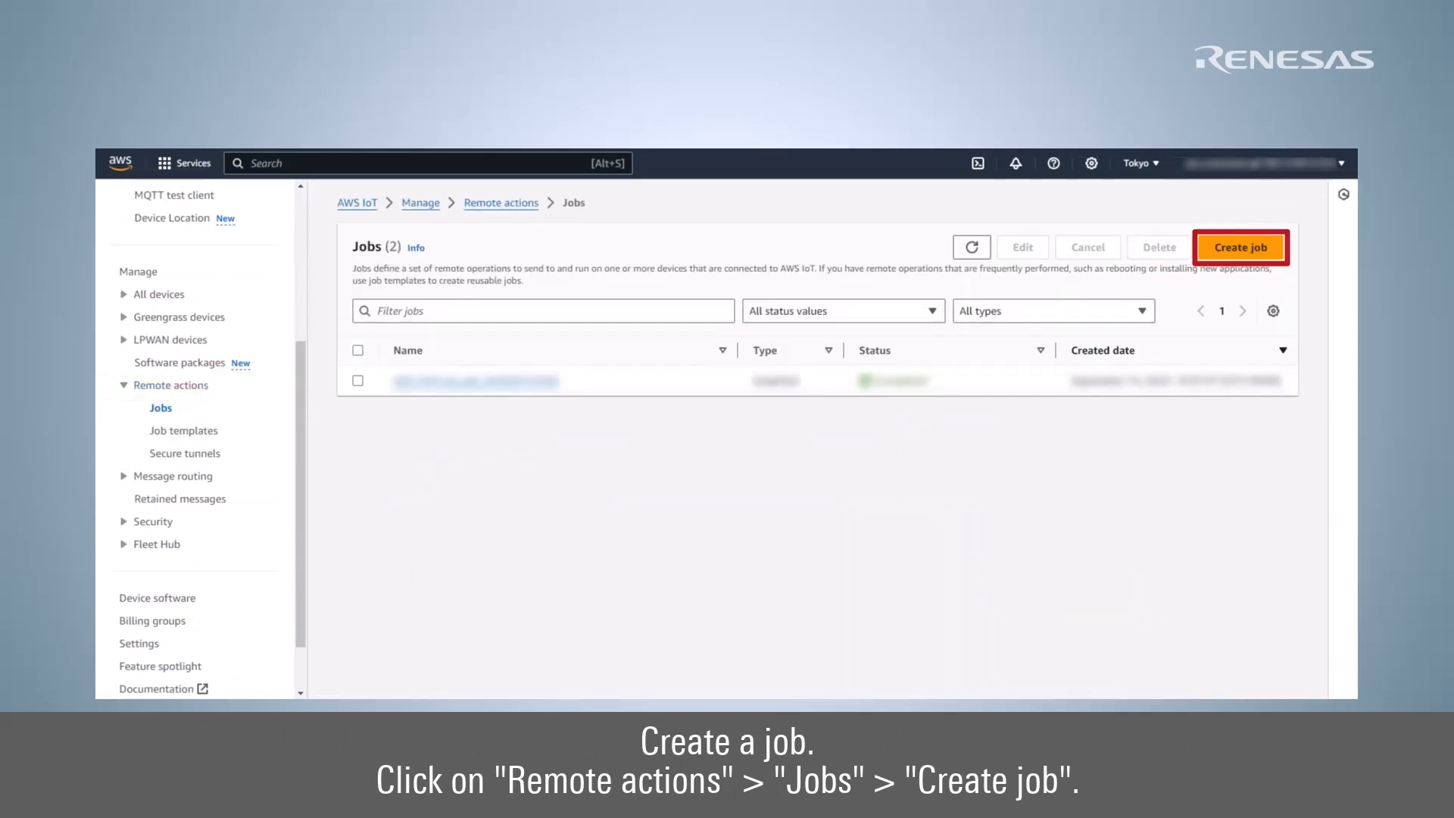
{"action": "left_click", "coordinate": [1271, 249]}
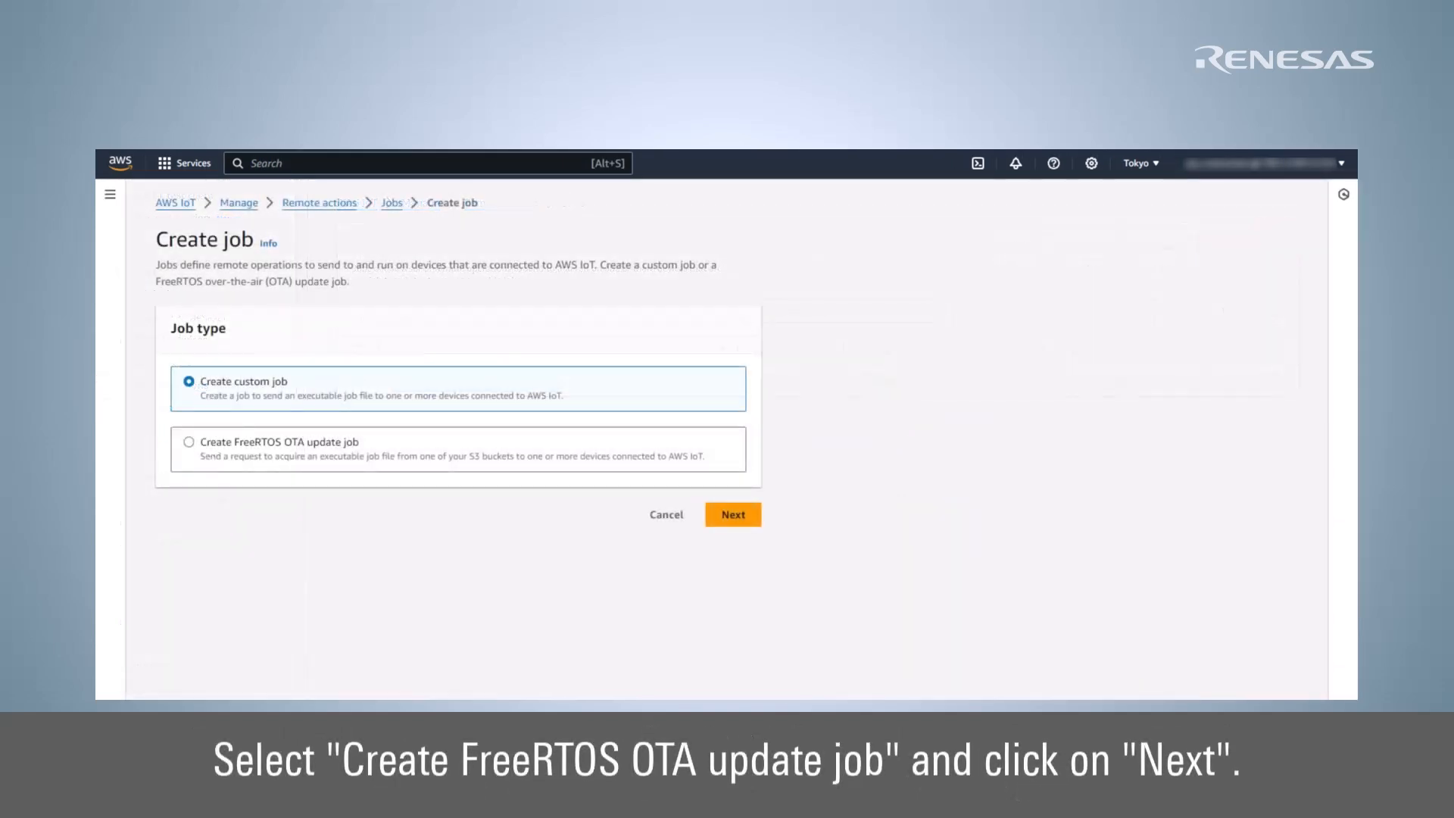
Choose a FreeRTOS OTA update job, name it RL78_sensor_demo_job and proceed to the OTA file configuration.
{"action": "left_click", "coordinate": [189, 443]}
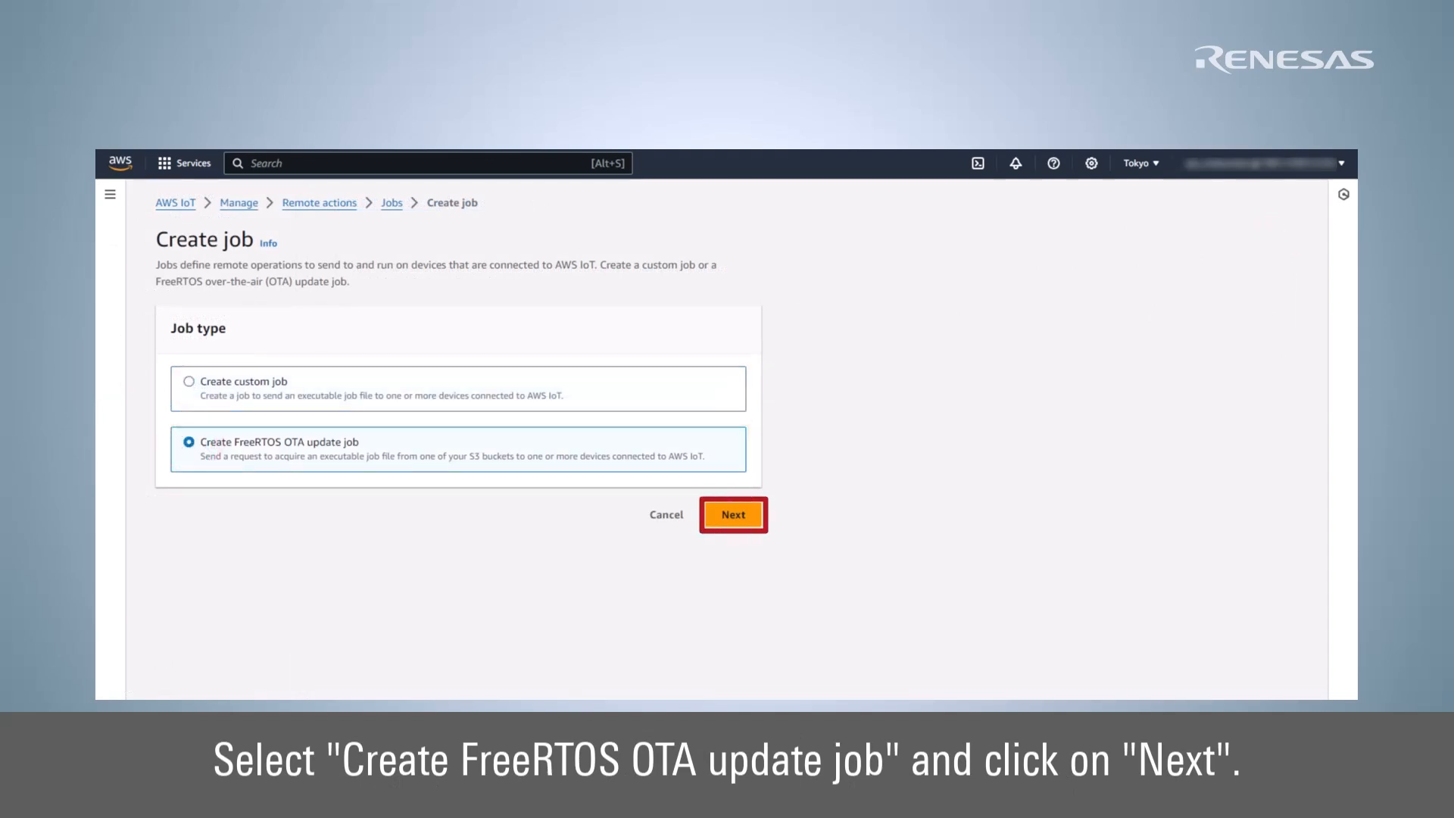
{"action": "left_click", "coordinate": [749, 512]}
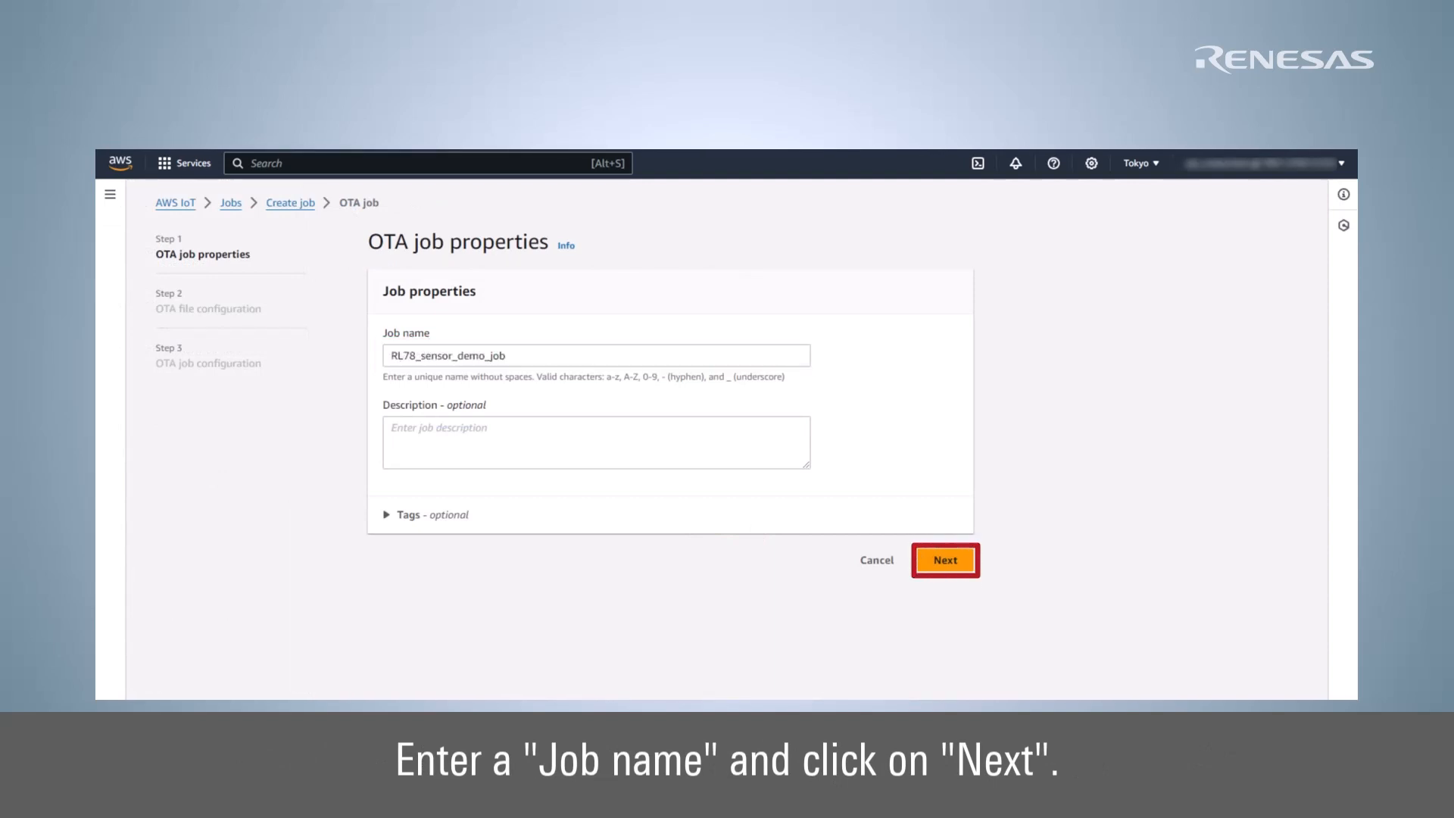
{"action": "left_click", "coordinate": [960, 562]}
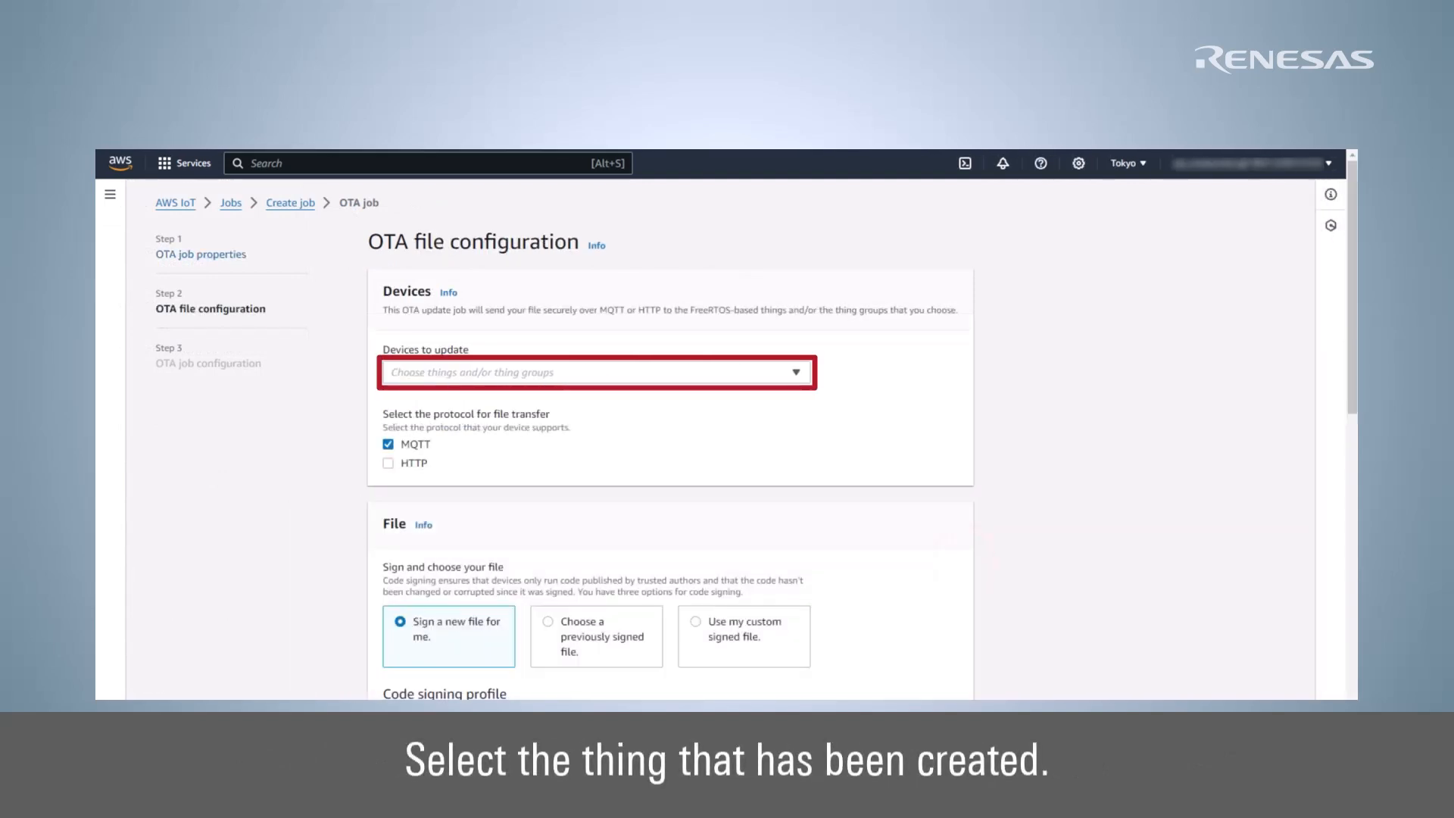
Select the created thing as the device to update and start a code signing profile named RL78_sensor_demo_profile for the Windows Simulator platform.
{"action": "left_click", "coordinate": [795, 372]}
{"action": "left_click", "coordinate": [793, 481]}
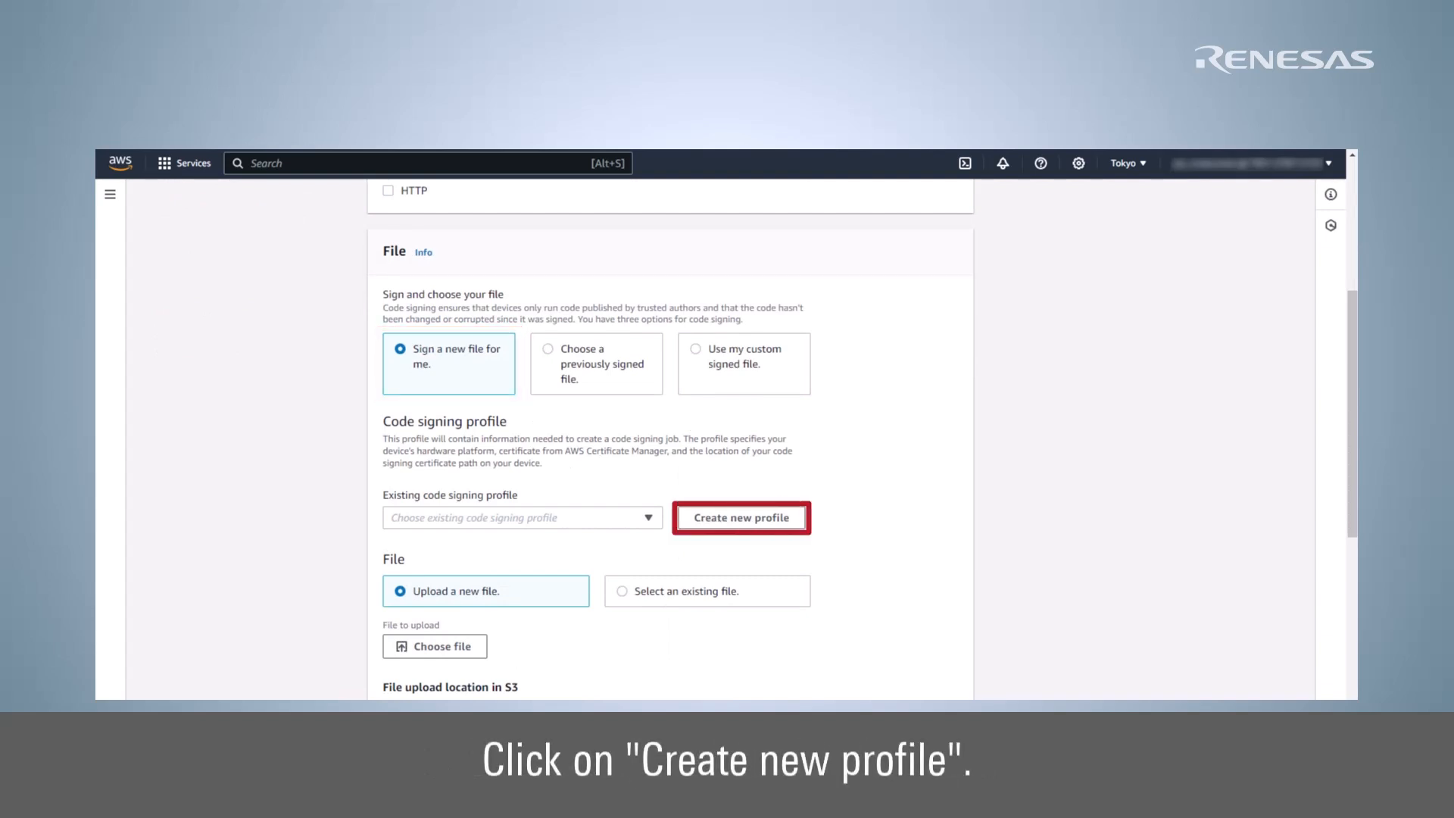
{"action": "left_click", "coordinate": [796, 520]}
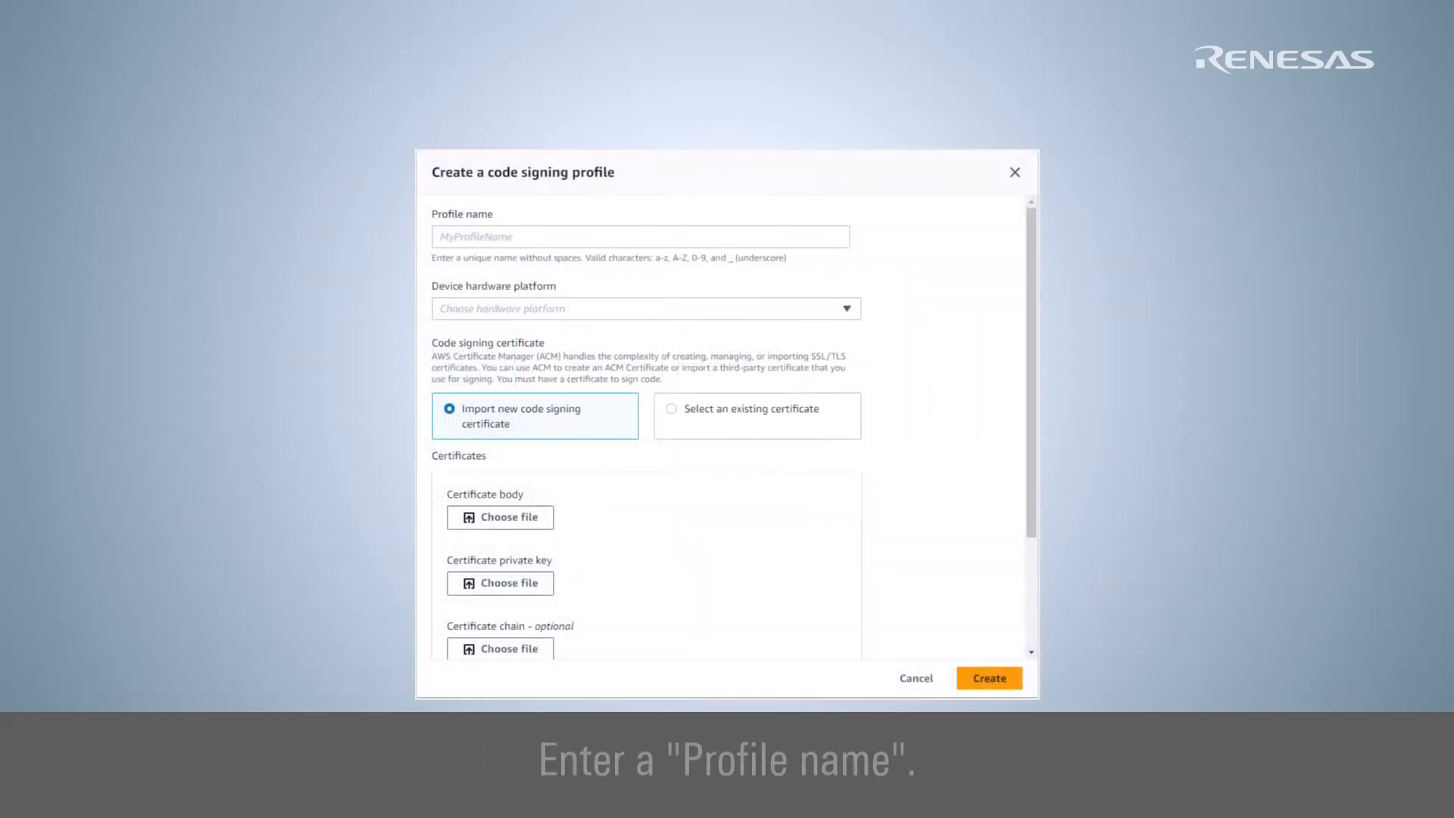
{"action": "type", "text": "RL78_sensor_demo_profile"}
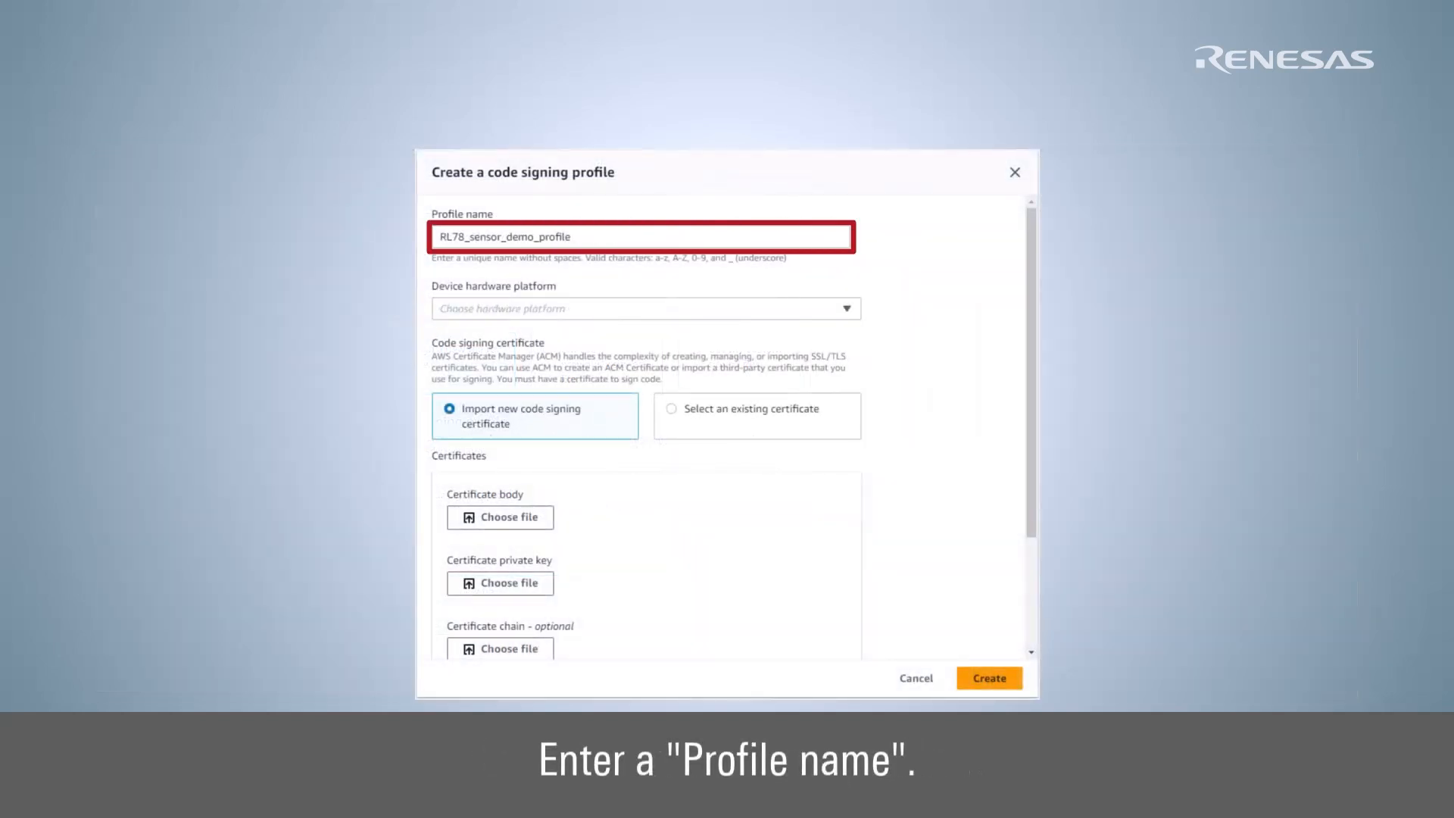
{"action": "left_click", "coordinate": [847, 309]}
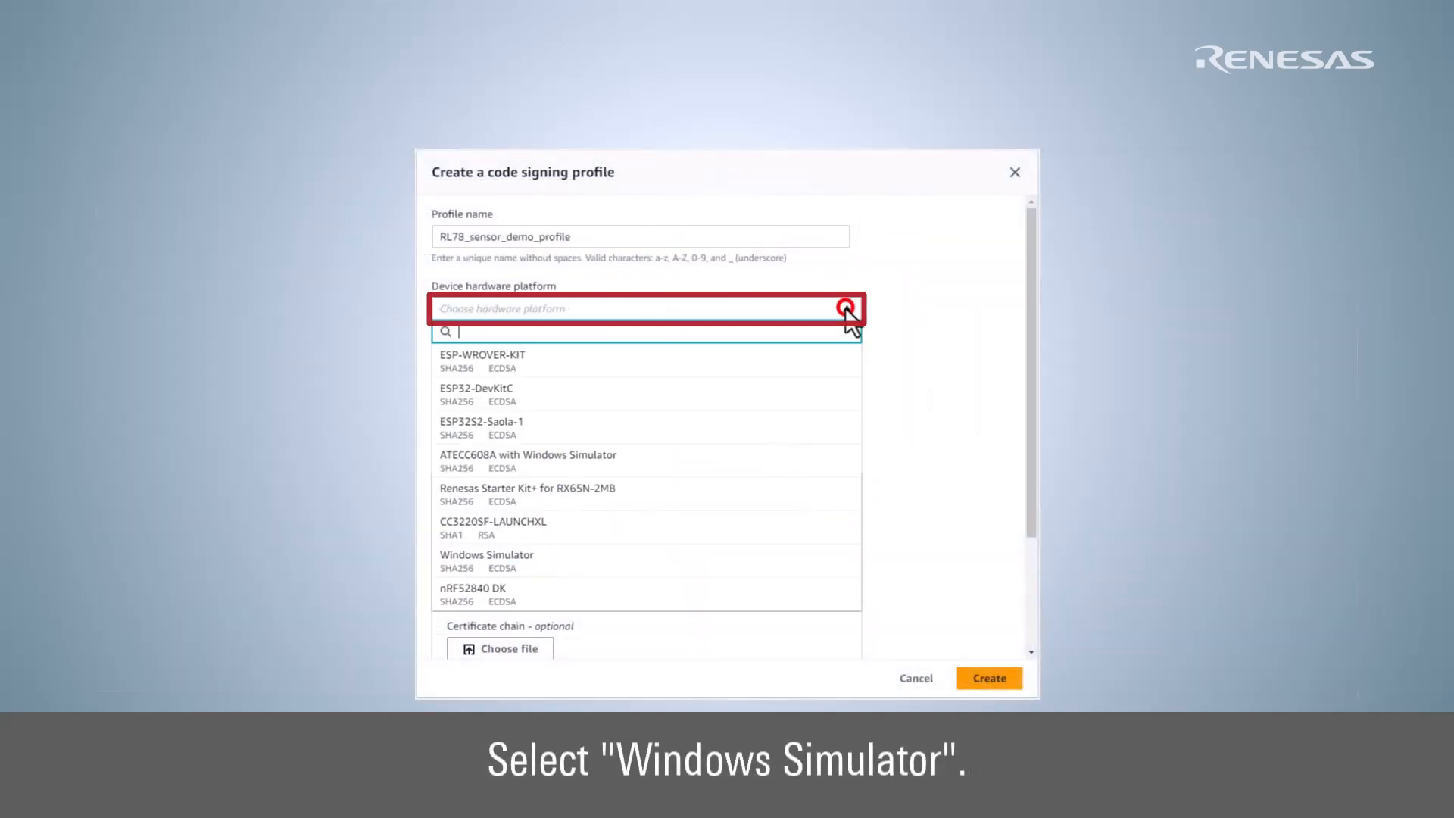
{"action": "left_click", "coordinate": [846, 564]}
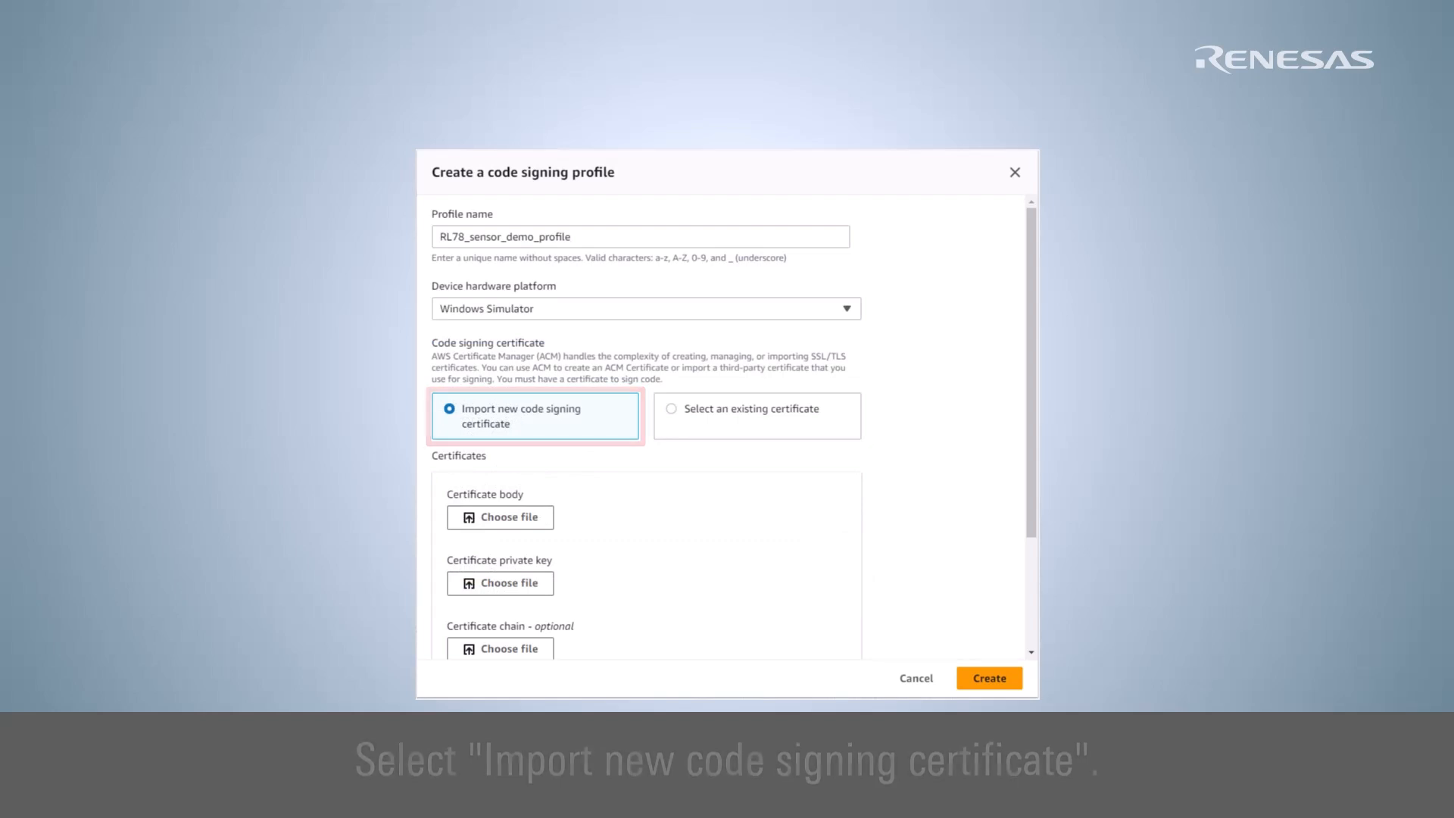
Import secp256r1.crt, secp256r1.privatekey and the chain ca.crt as the signing certificate, then create the profile with the certificate path name dummy.
{"action": "scroll", "coordinate": [719, 424], "scroll_direction": "down", "scroll_amount": 2}
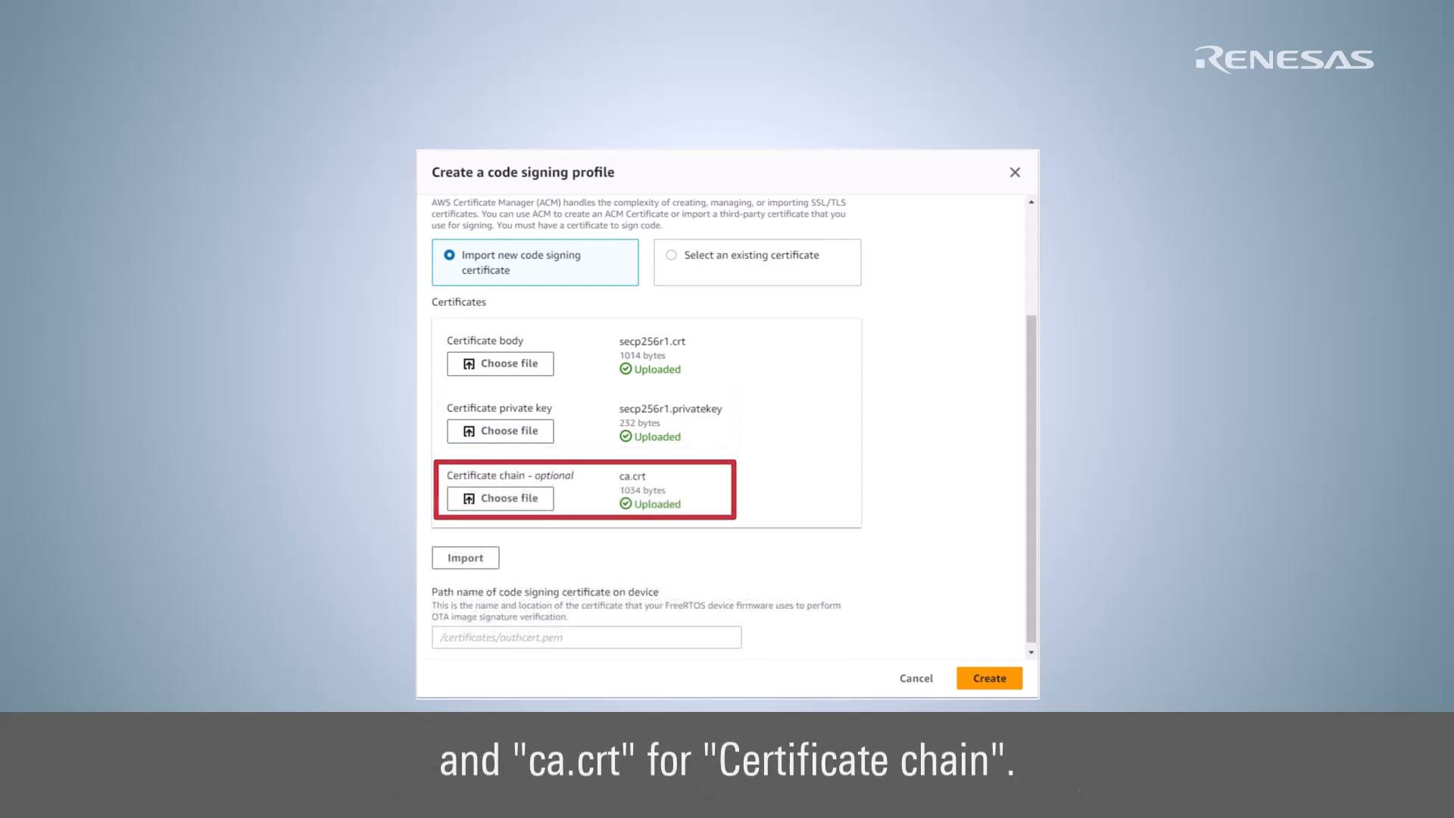
{"action": "left_click", "coordinate": [490, 561]}
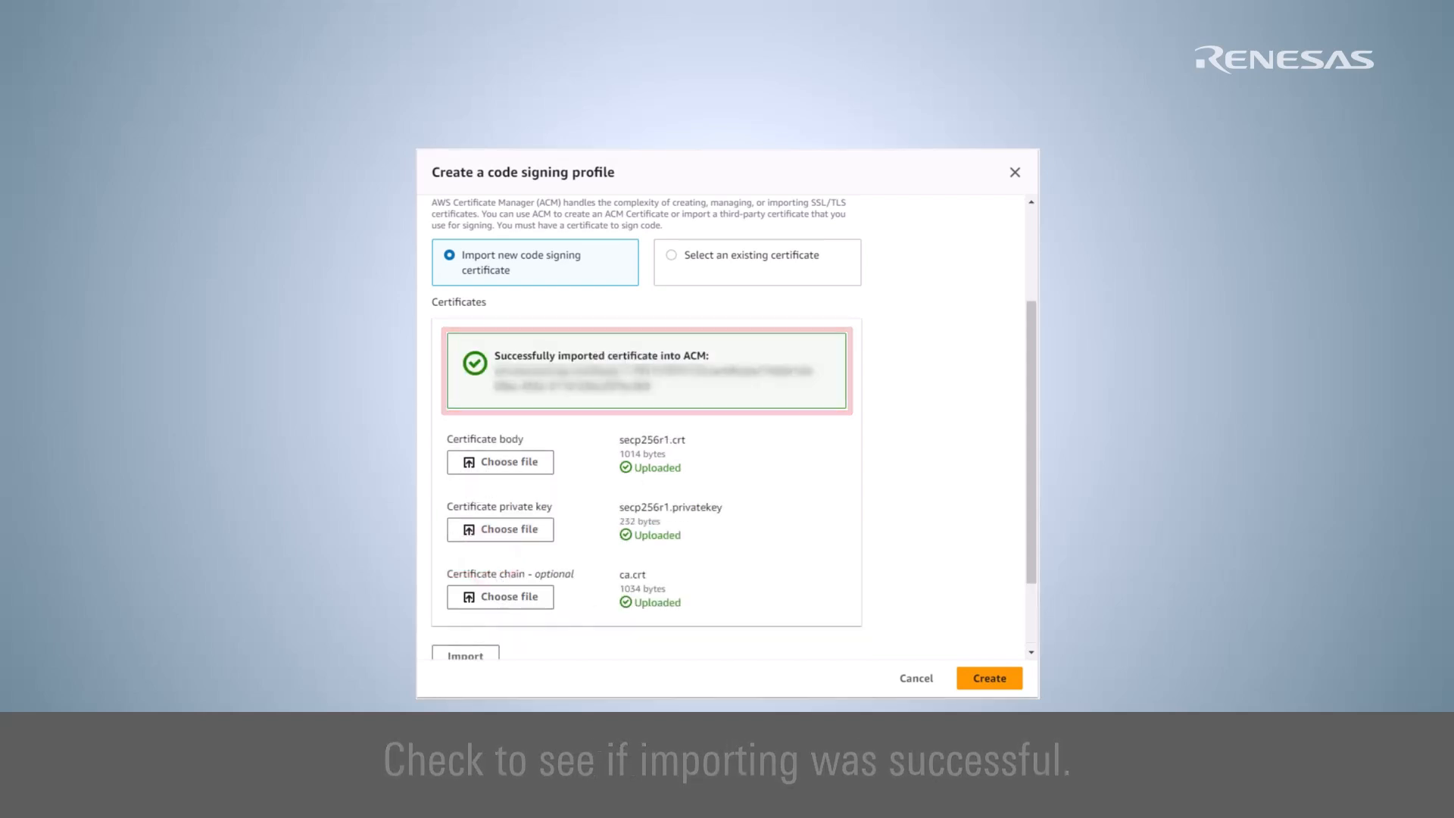
{"action": "scroll", "coordinate": [727, 427], "scroll_direction": "down", "scroll_amount": 2}
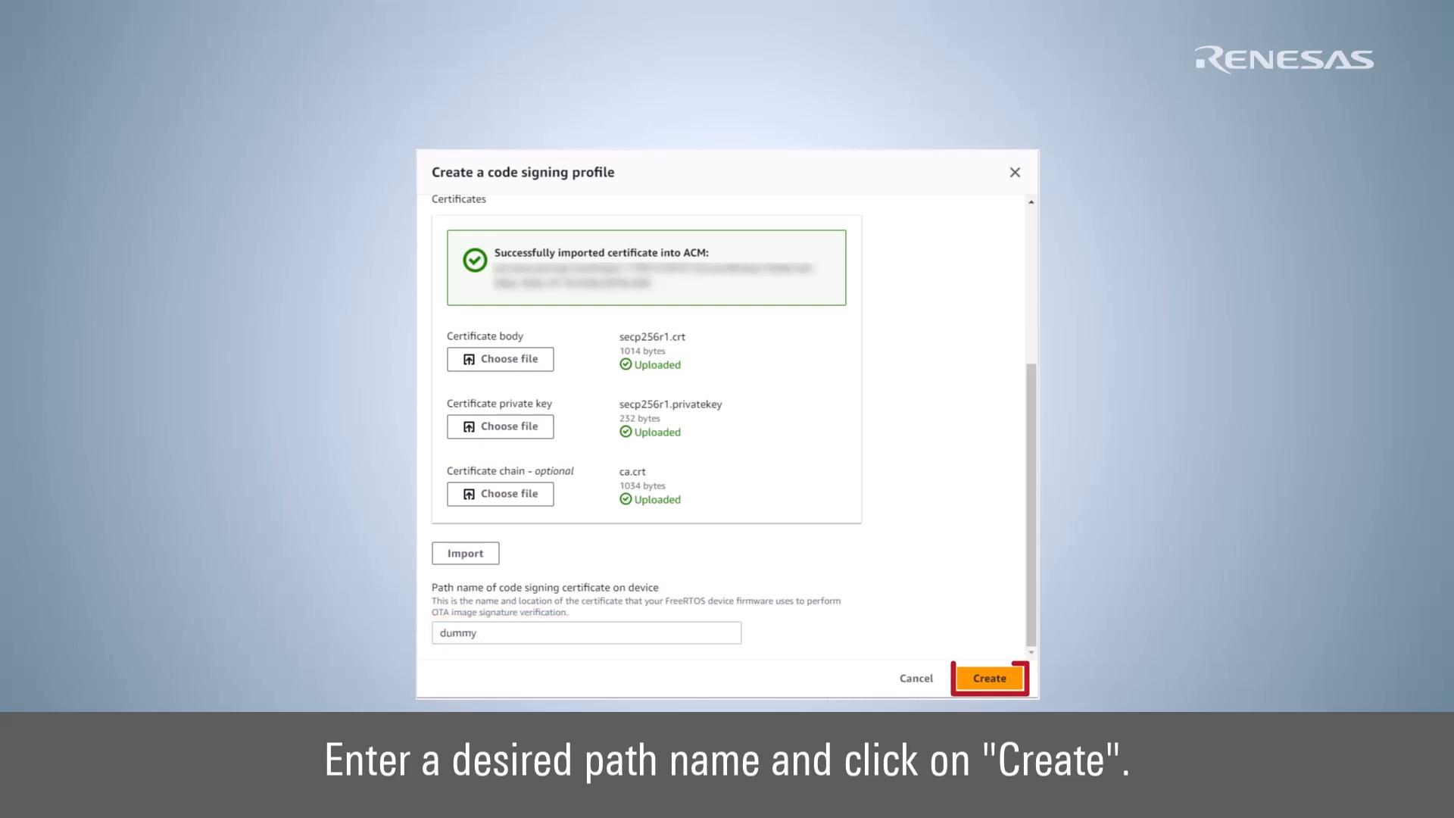
{"action": "left_click", "coordinate": [1013, 668]}
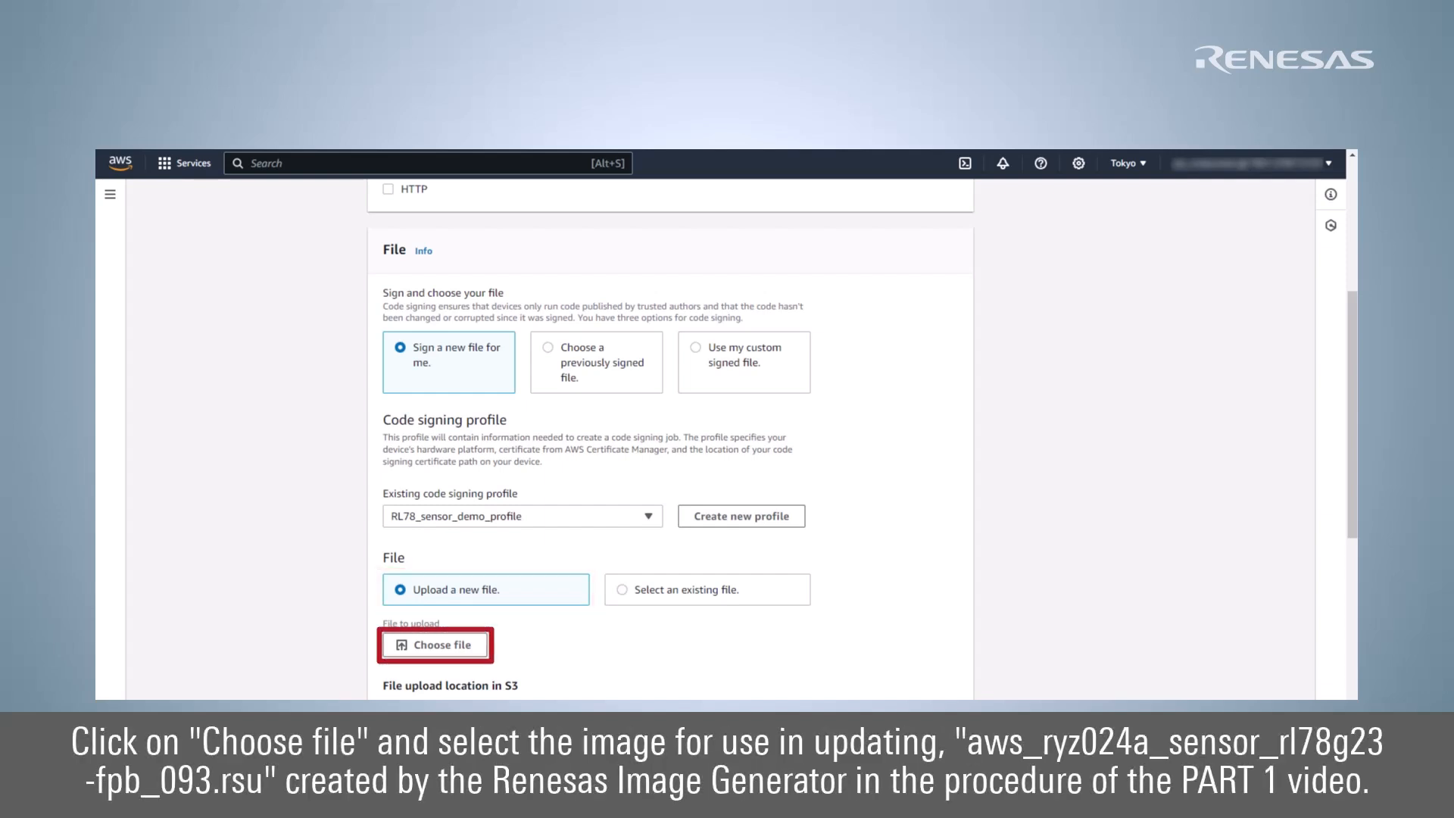
Choose aws_ryz024a_sensor_rl78g23-fpb_093.rsu as the file to upload, stored in s3://rl78-sensor-demo-bucket with the device path /device/updates.
{"action": "left_click", "coordinate": [477, 645]}
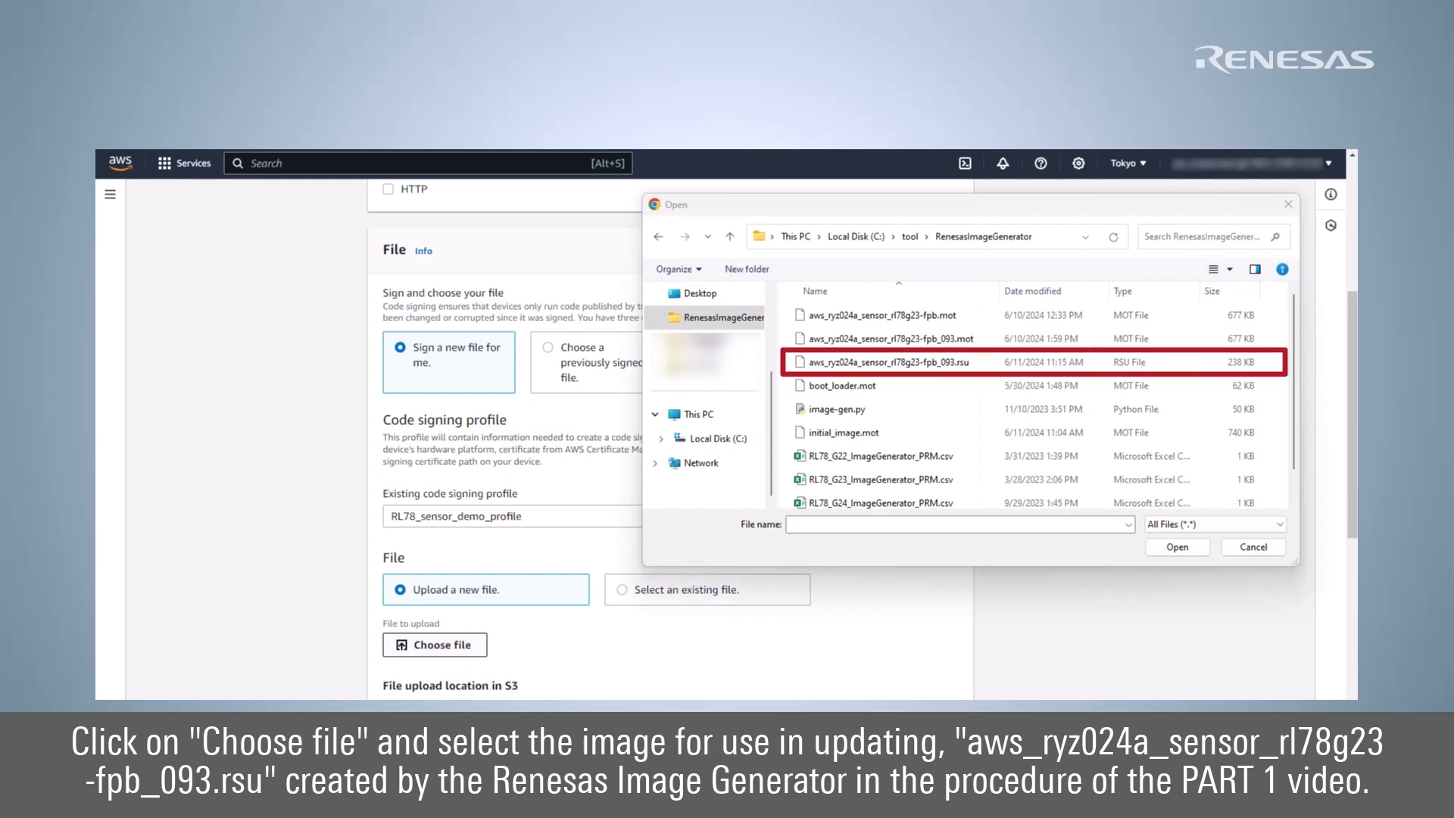
{"action": "double_click", "coordinate": [797, 362]}
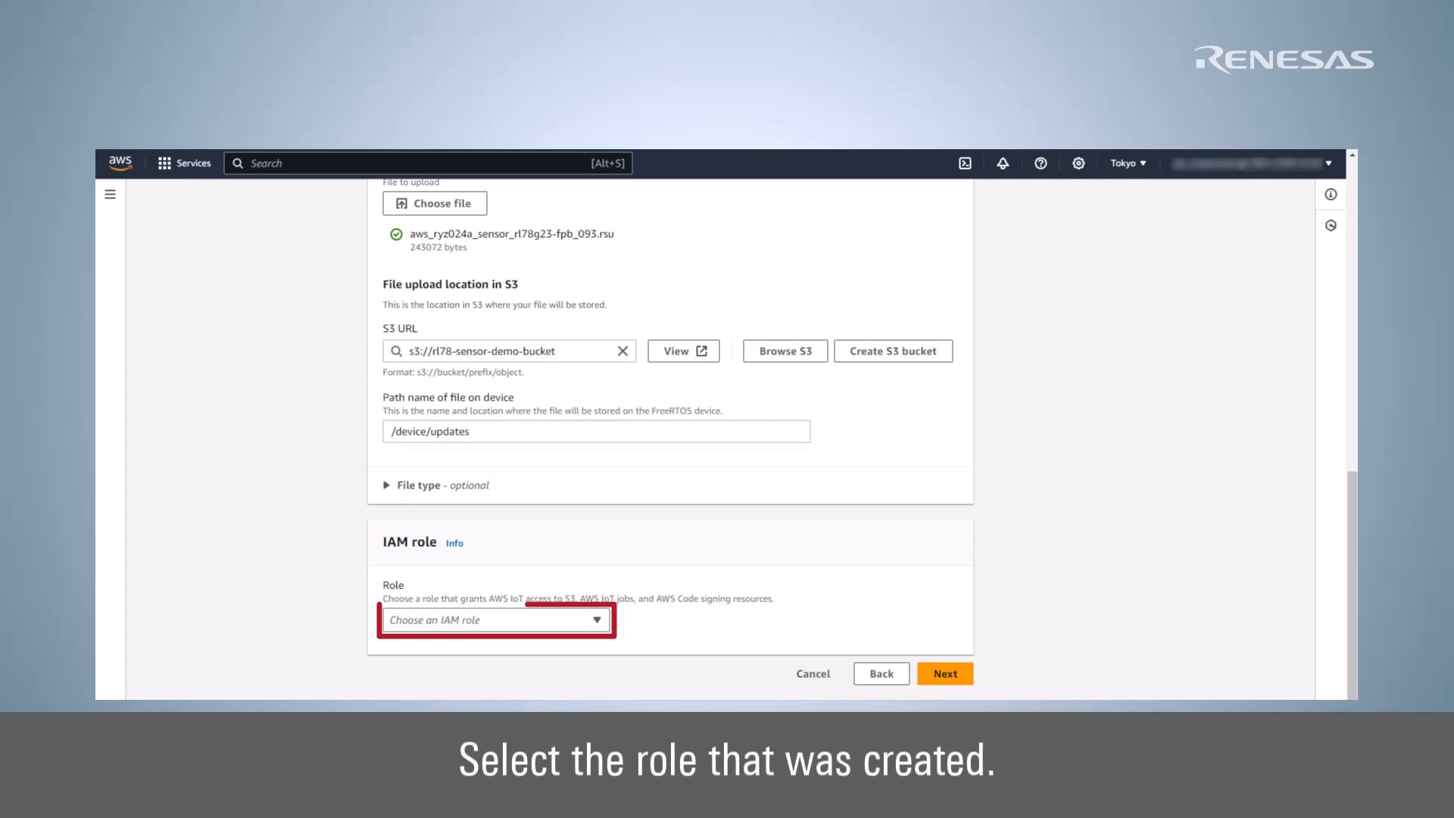
Assign the IAM role rl78_sensor_demo_ota_role and create the OTA job with the snapshot run type.
{"action": "left_click", "coordinate": [595, 620]}
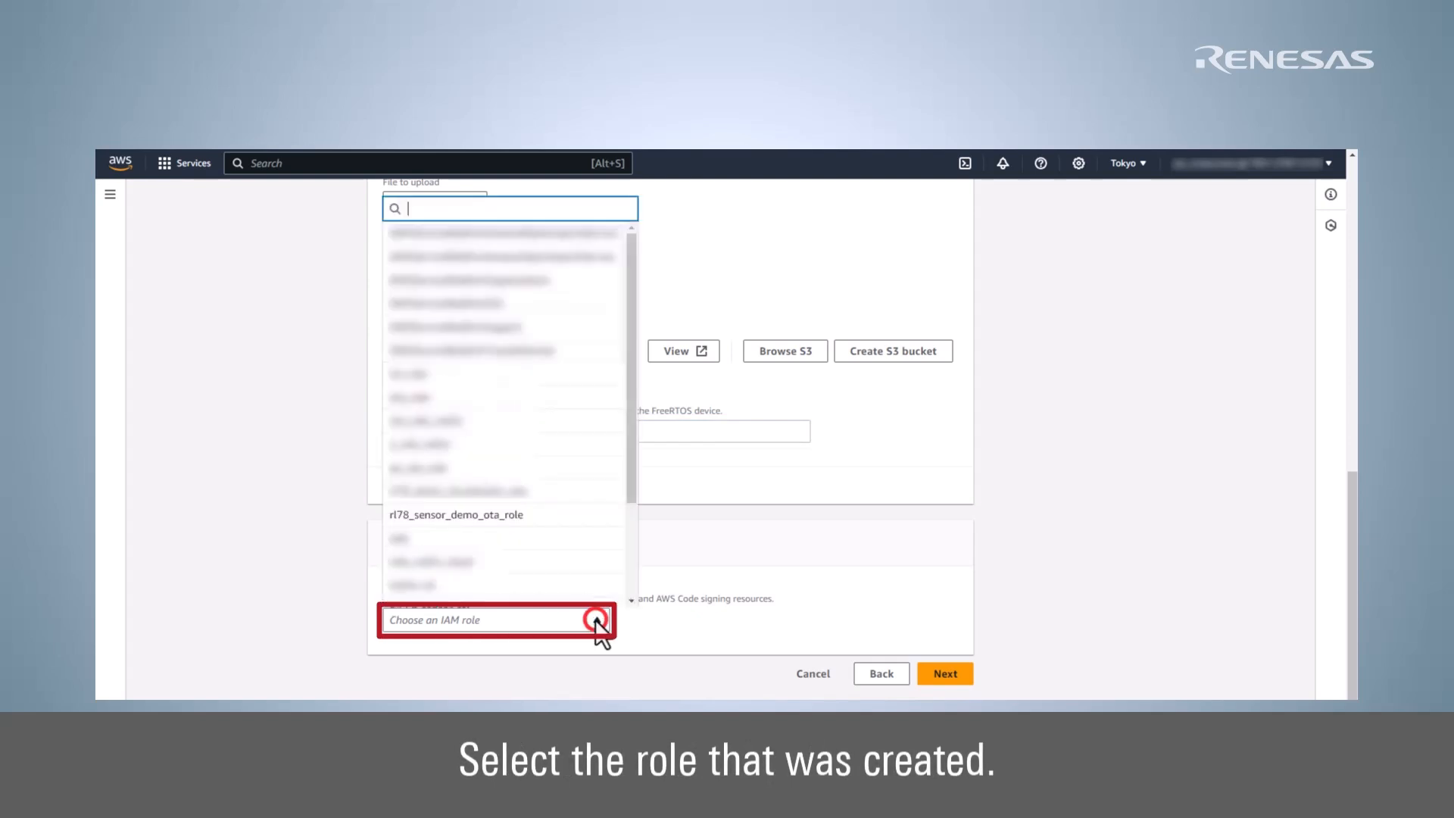
{"action": "left_click", "coordinate": [595, 516]}
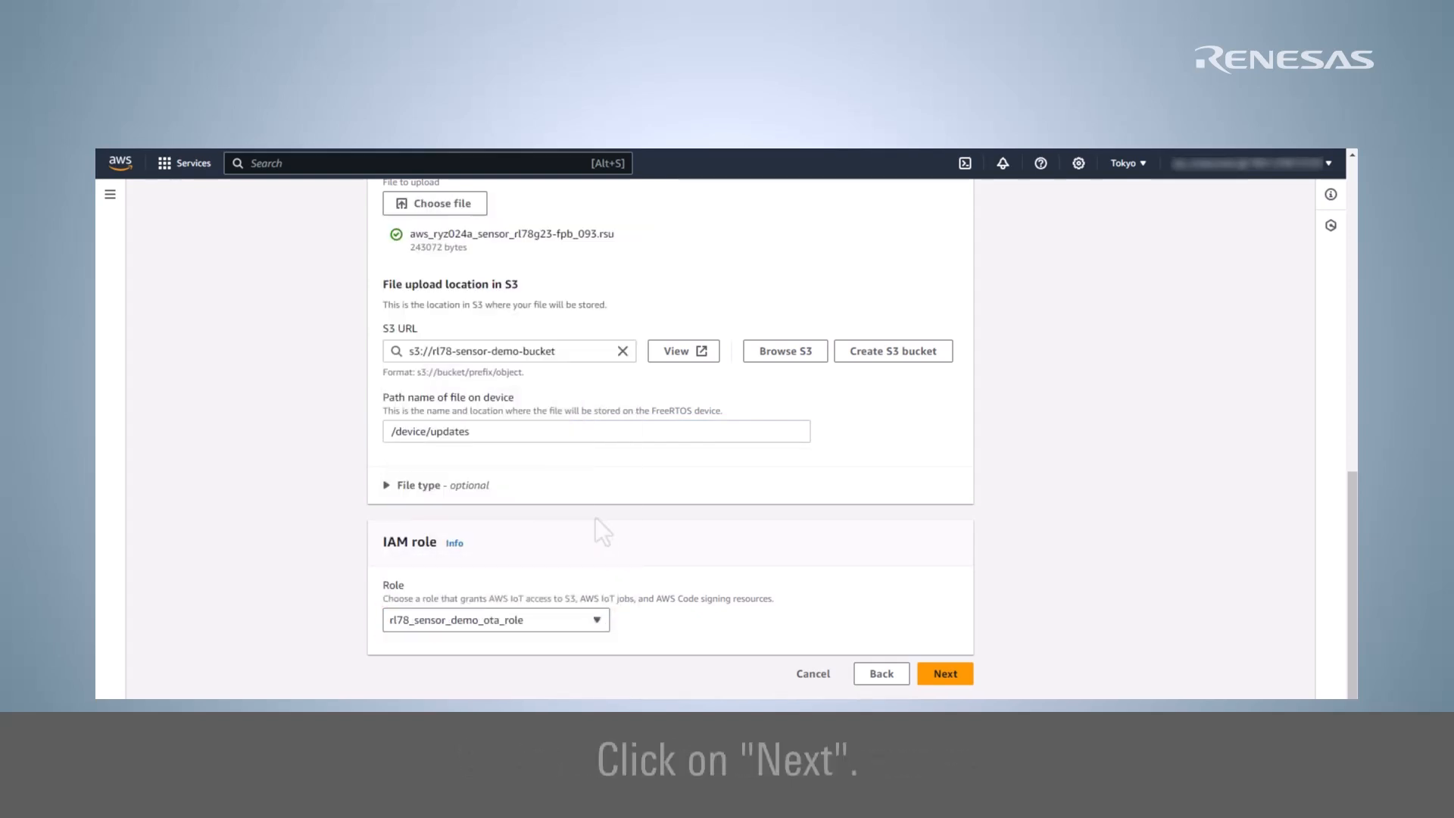
{"action": "left_click", "coordinate": [963, 669]}
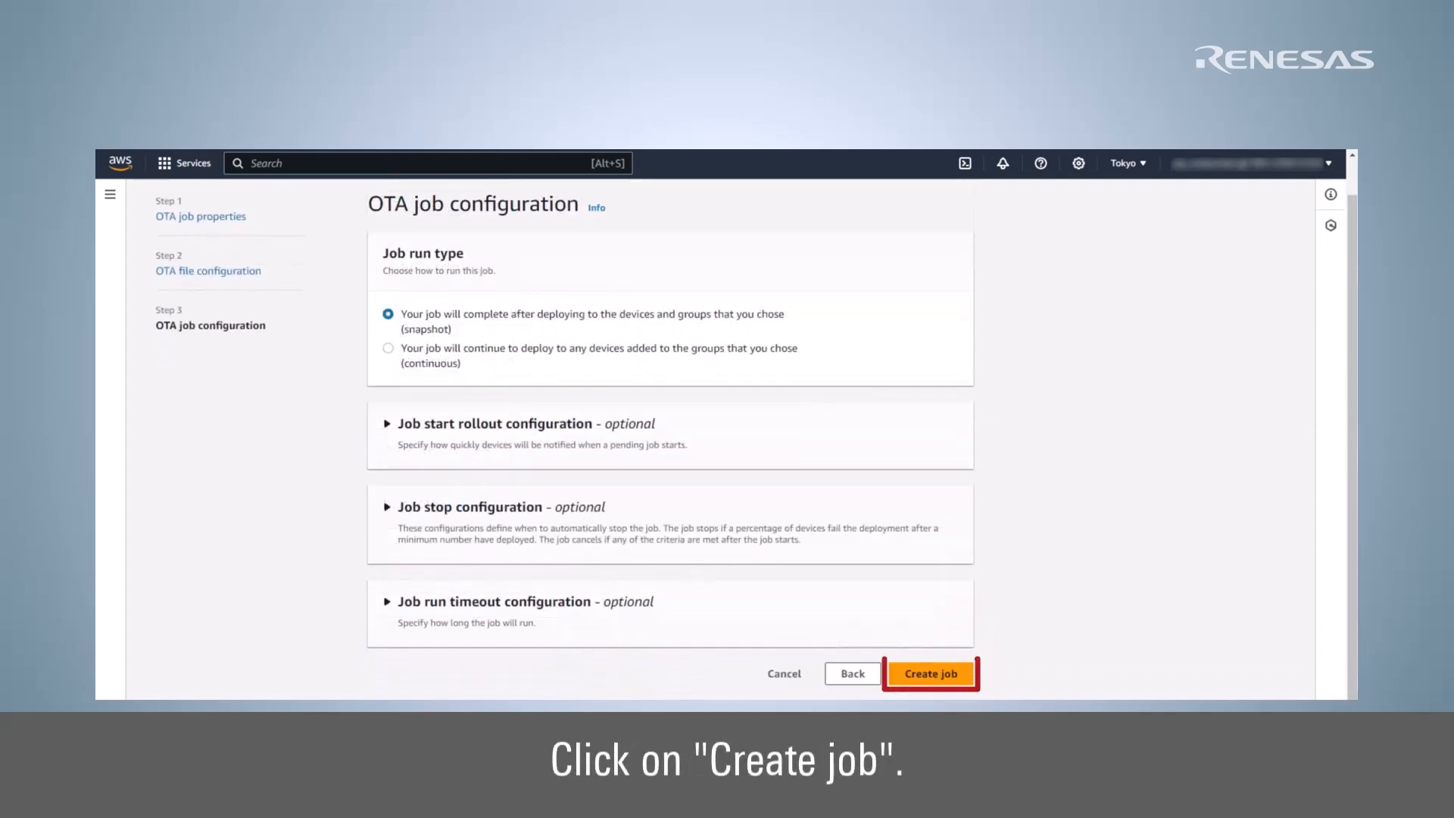
{"action": "left_click", "coordinate": [965, 669]}
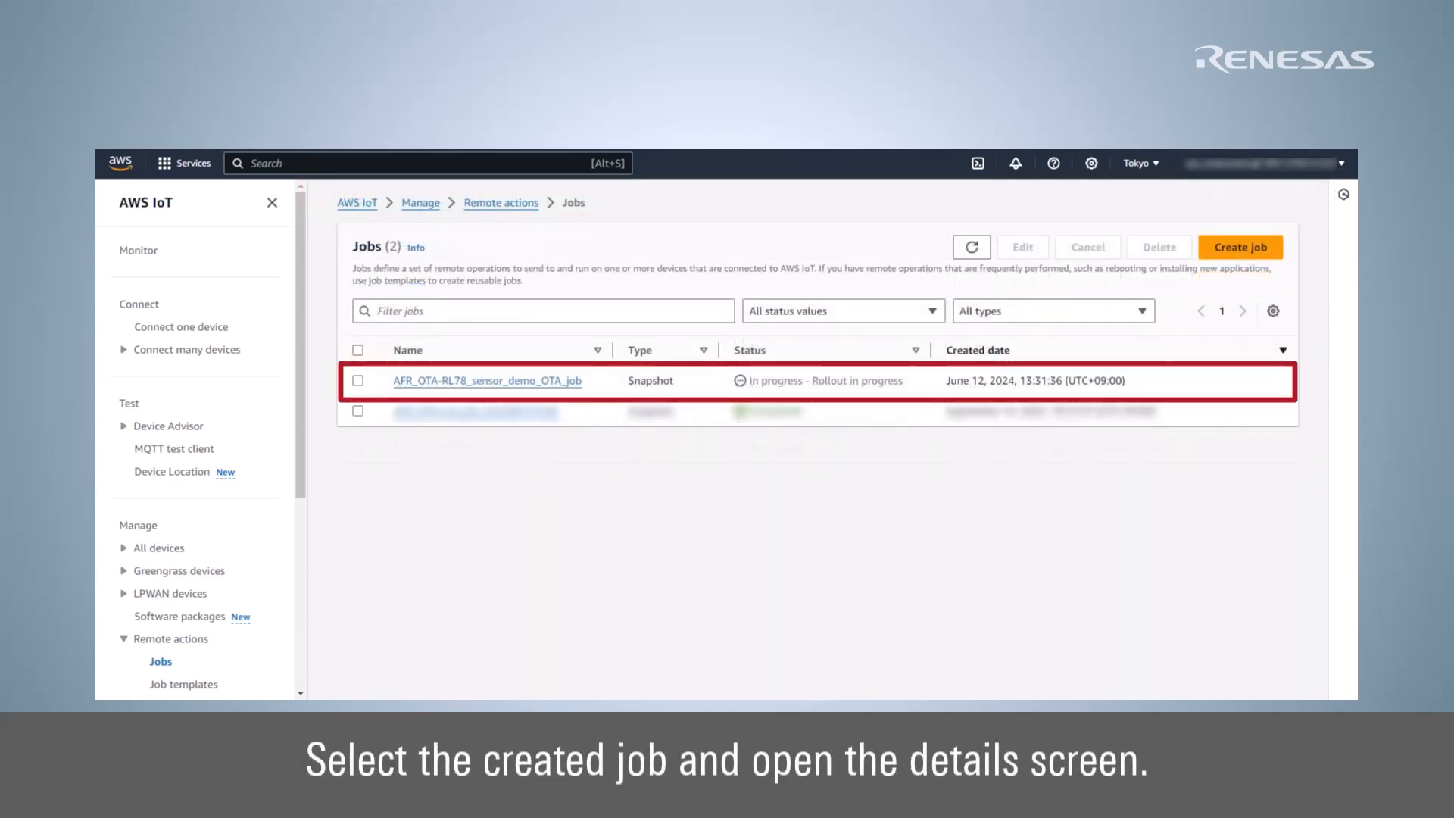
Open the created OTA job's executions and refresh them to check whether the update is complete.
{"action": "left_click", "coordinate": [574, 381]}
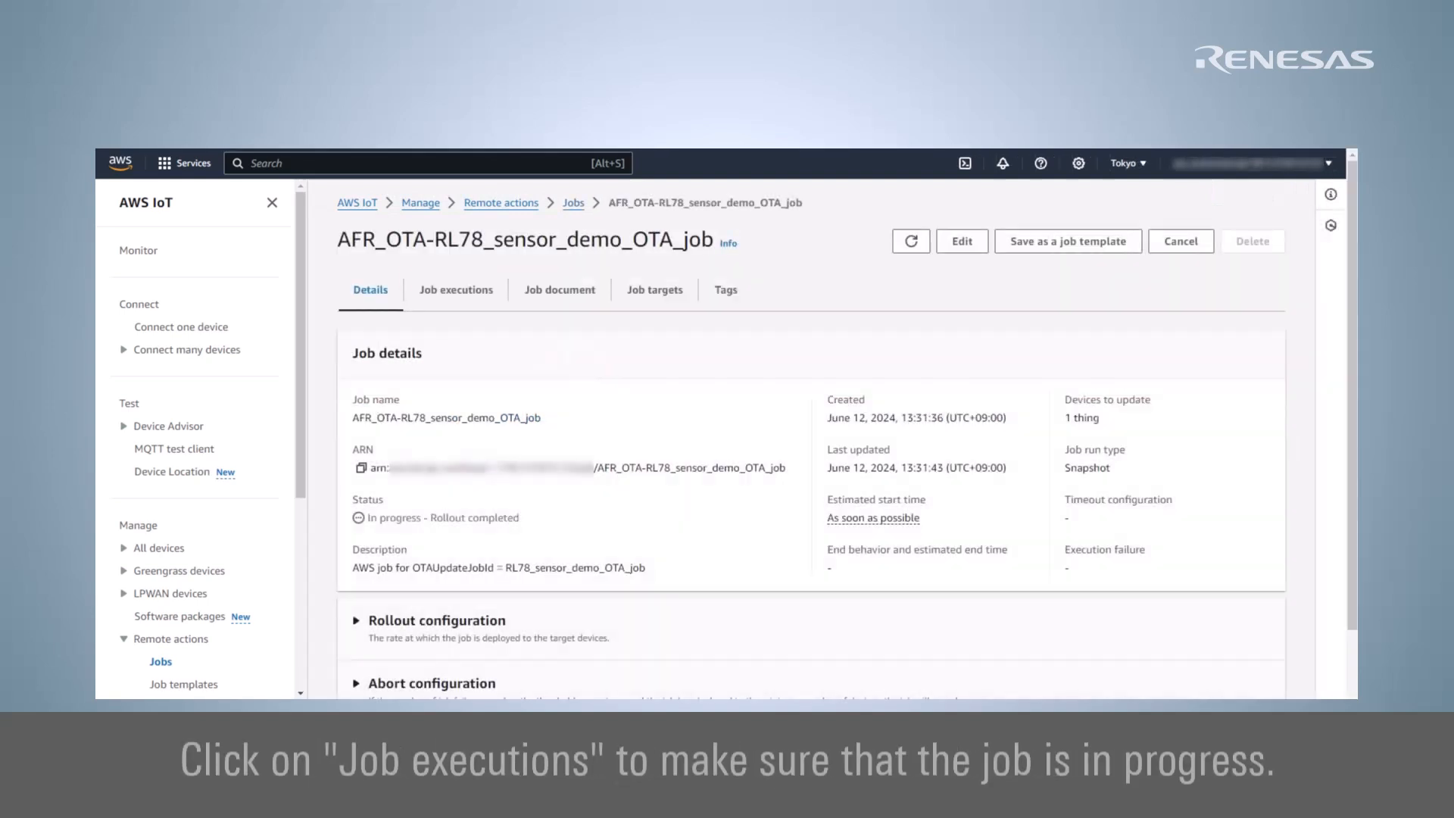
{"action": "left_click", "coordinate": [489, 295]}
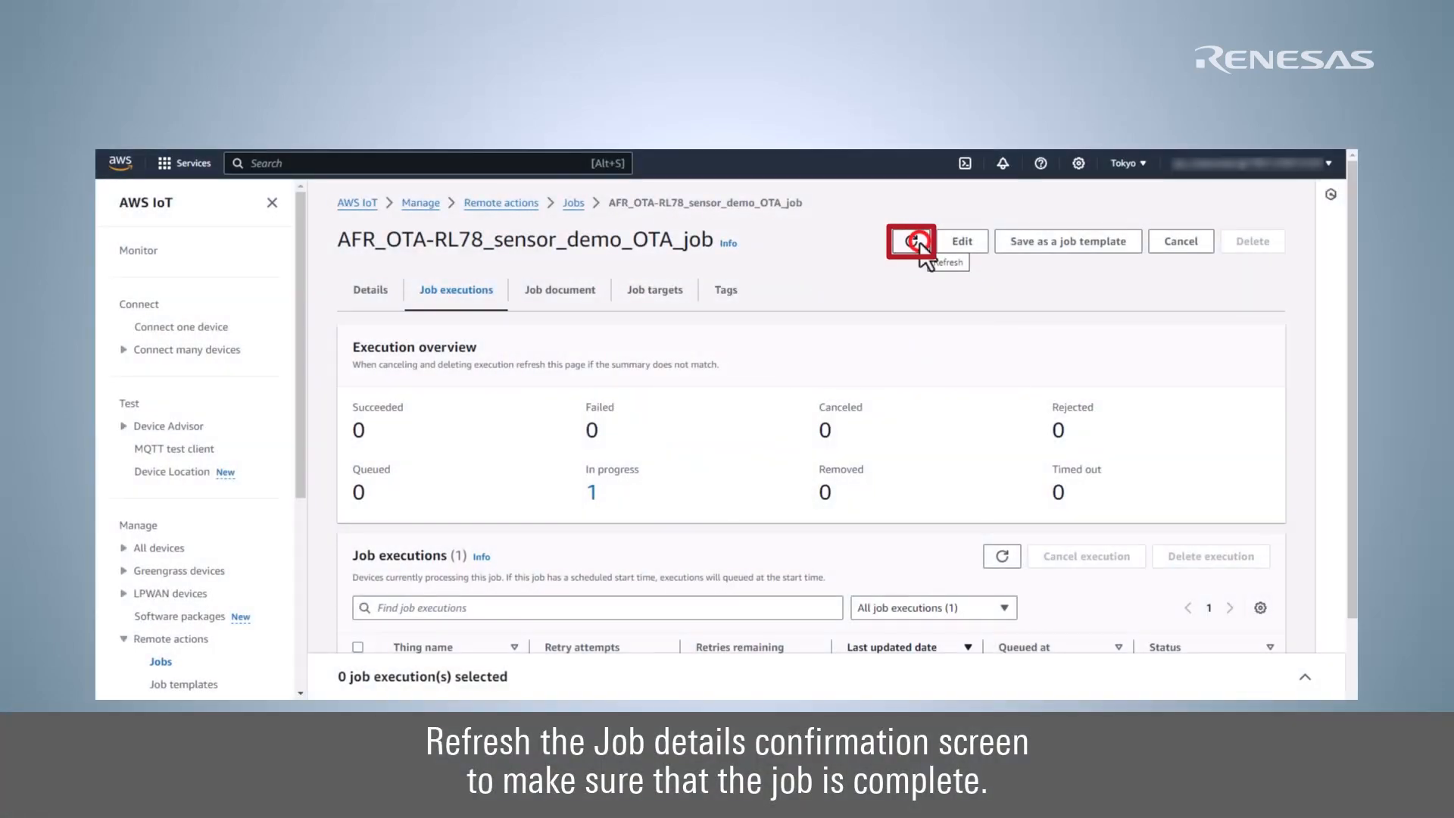
{"action": "left_click", "coordinate": [913, 242]}
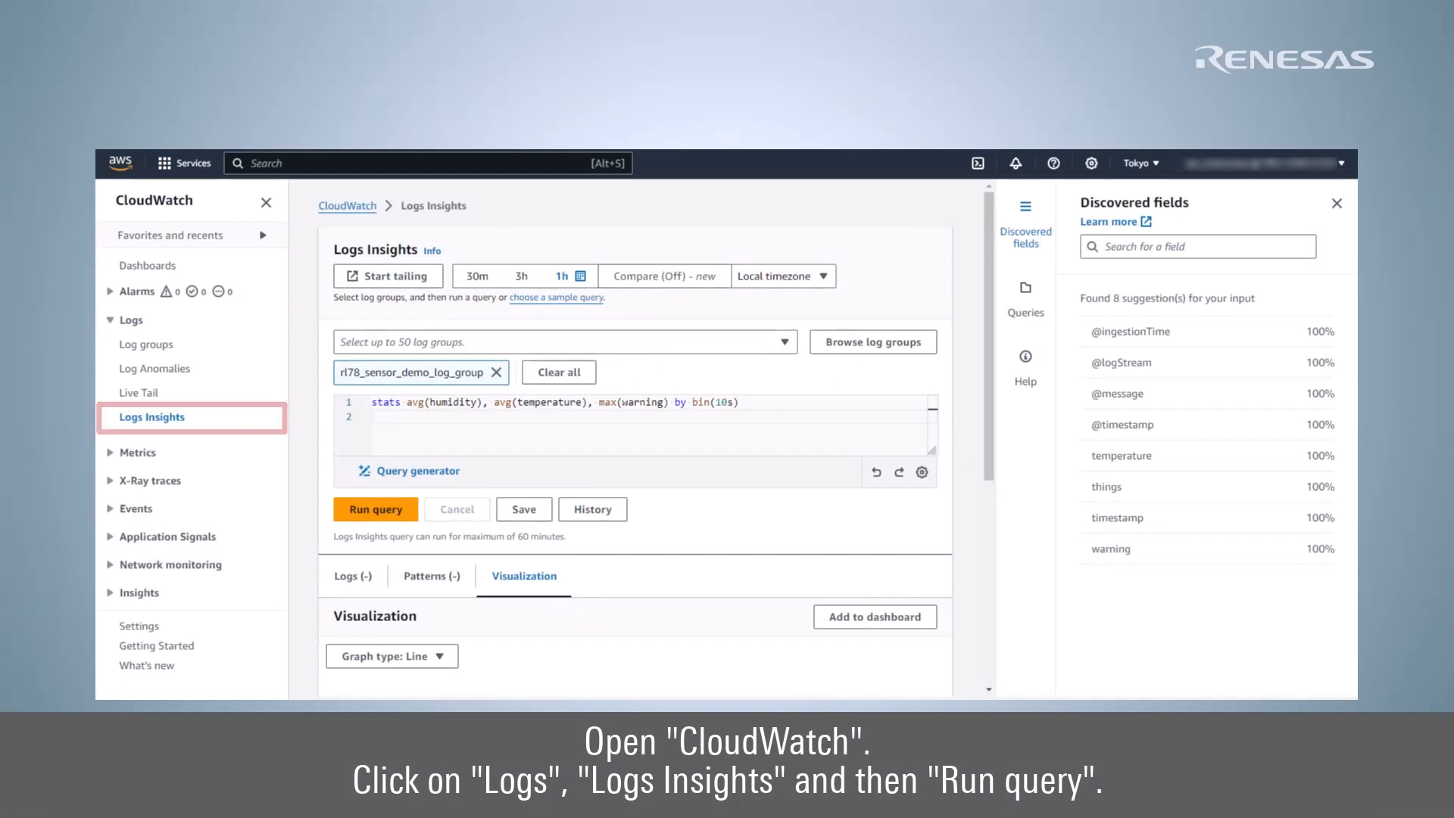
Switch to CloudWatch Logs Insights, rerun the sensor query on rl78_sensor_demo_log_group and examine the humidity curve in the line graph.
{"action": "scroll", "coordinate": [634, 440], "scroll_direction": "down", "scroll_amount": 4}
{"action": "left_click", "coordinate": [407, 210]}
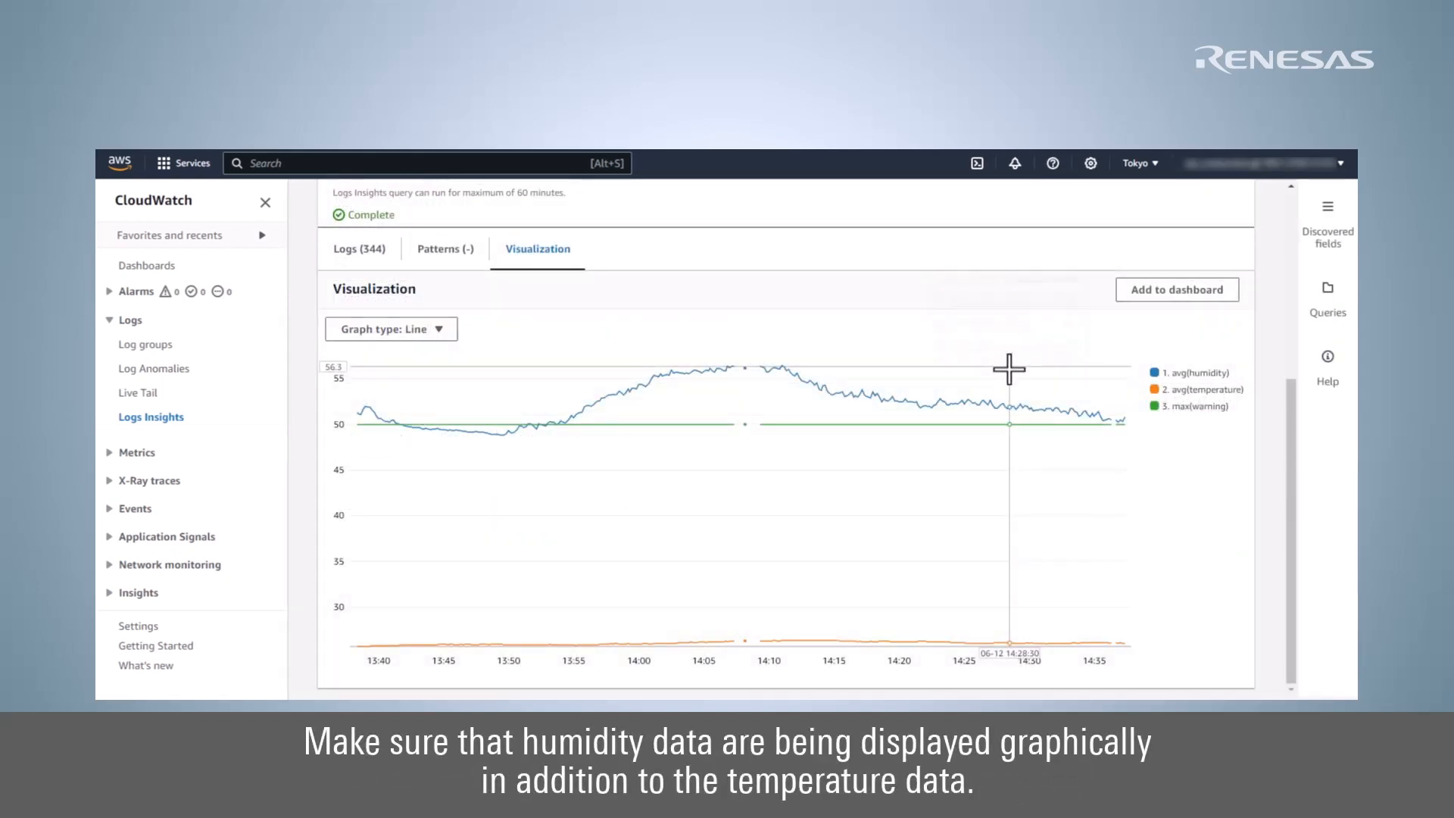
{"action": "mouse_move", "coordinate": [1007, 389]}
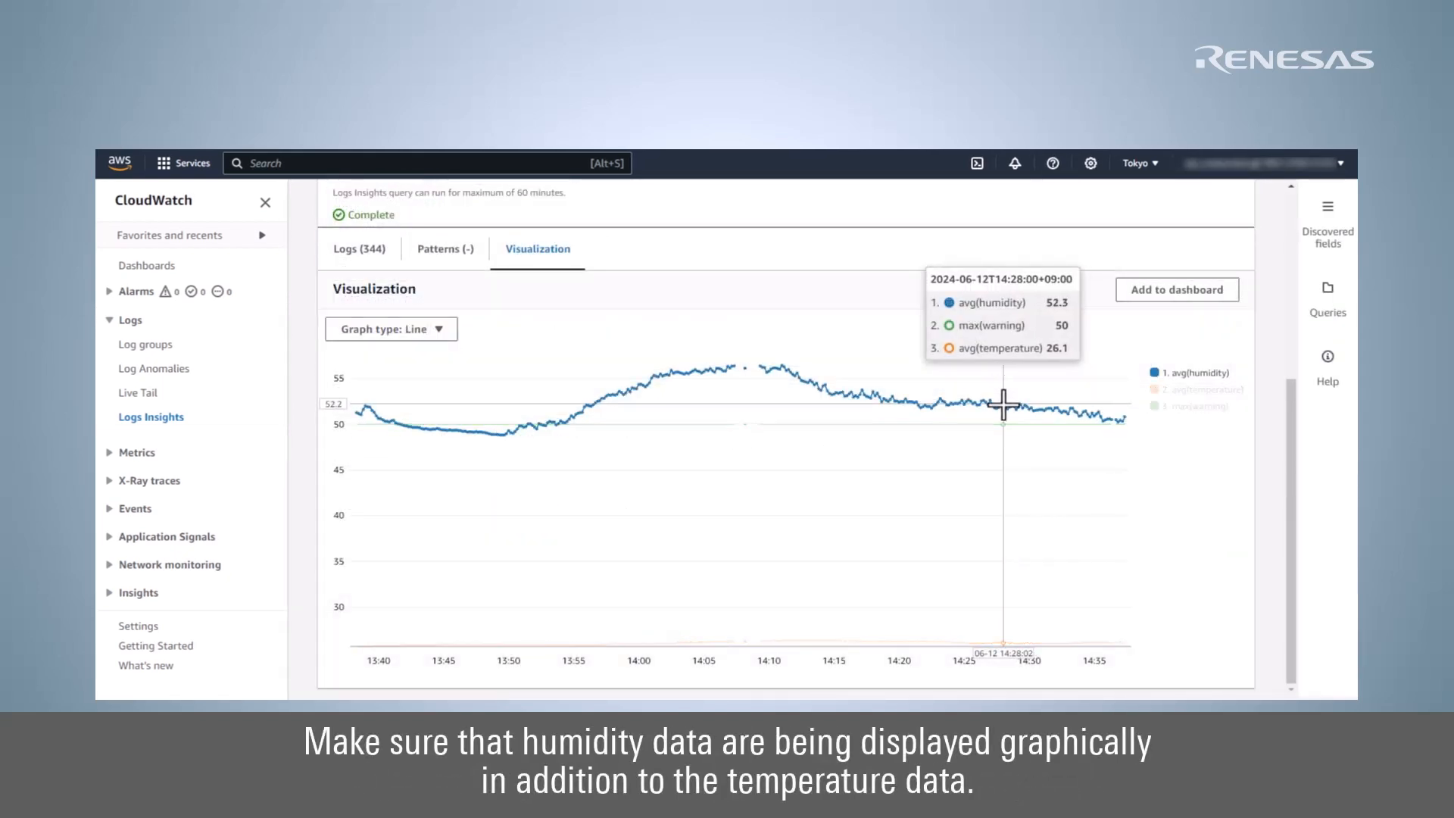